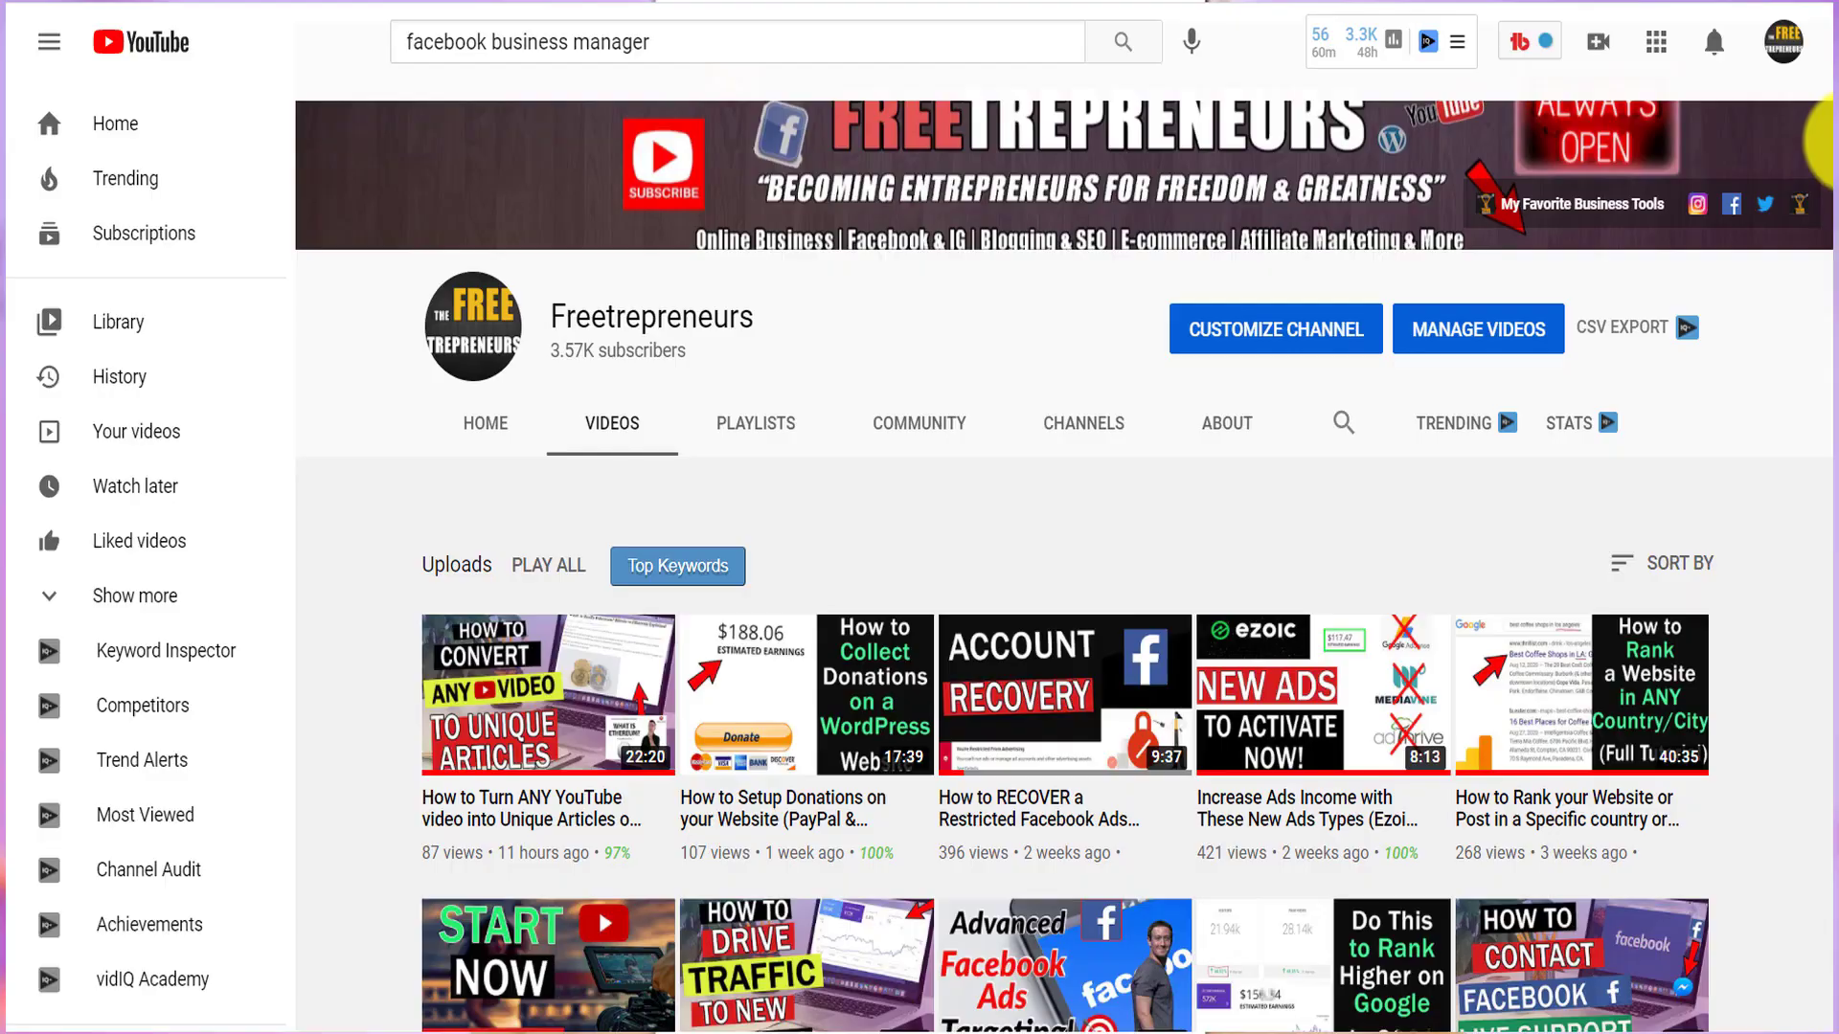
- Look through the channel's uploads for the tutorials on the Facebook Business Page, Business Manager and ads account
scroll(1810, 287, "down", 1)
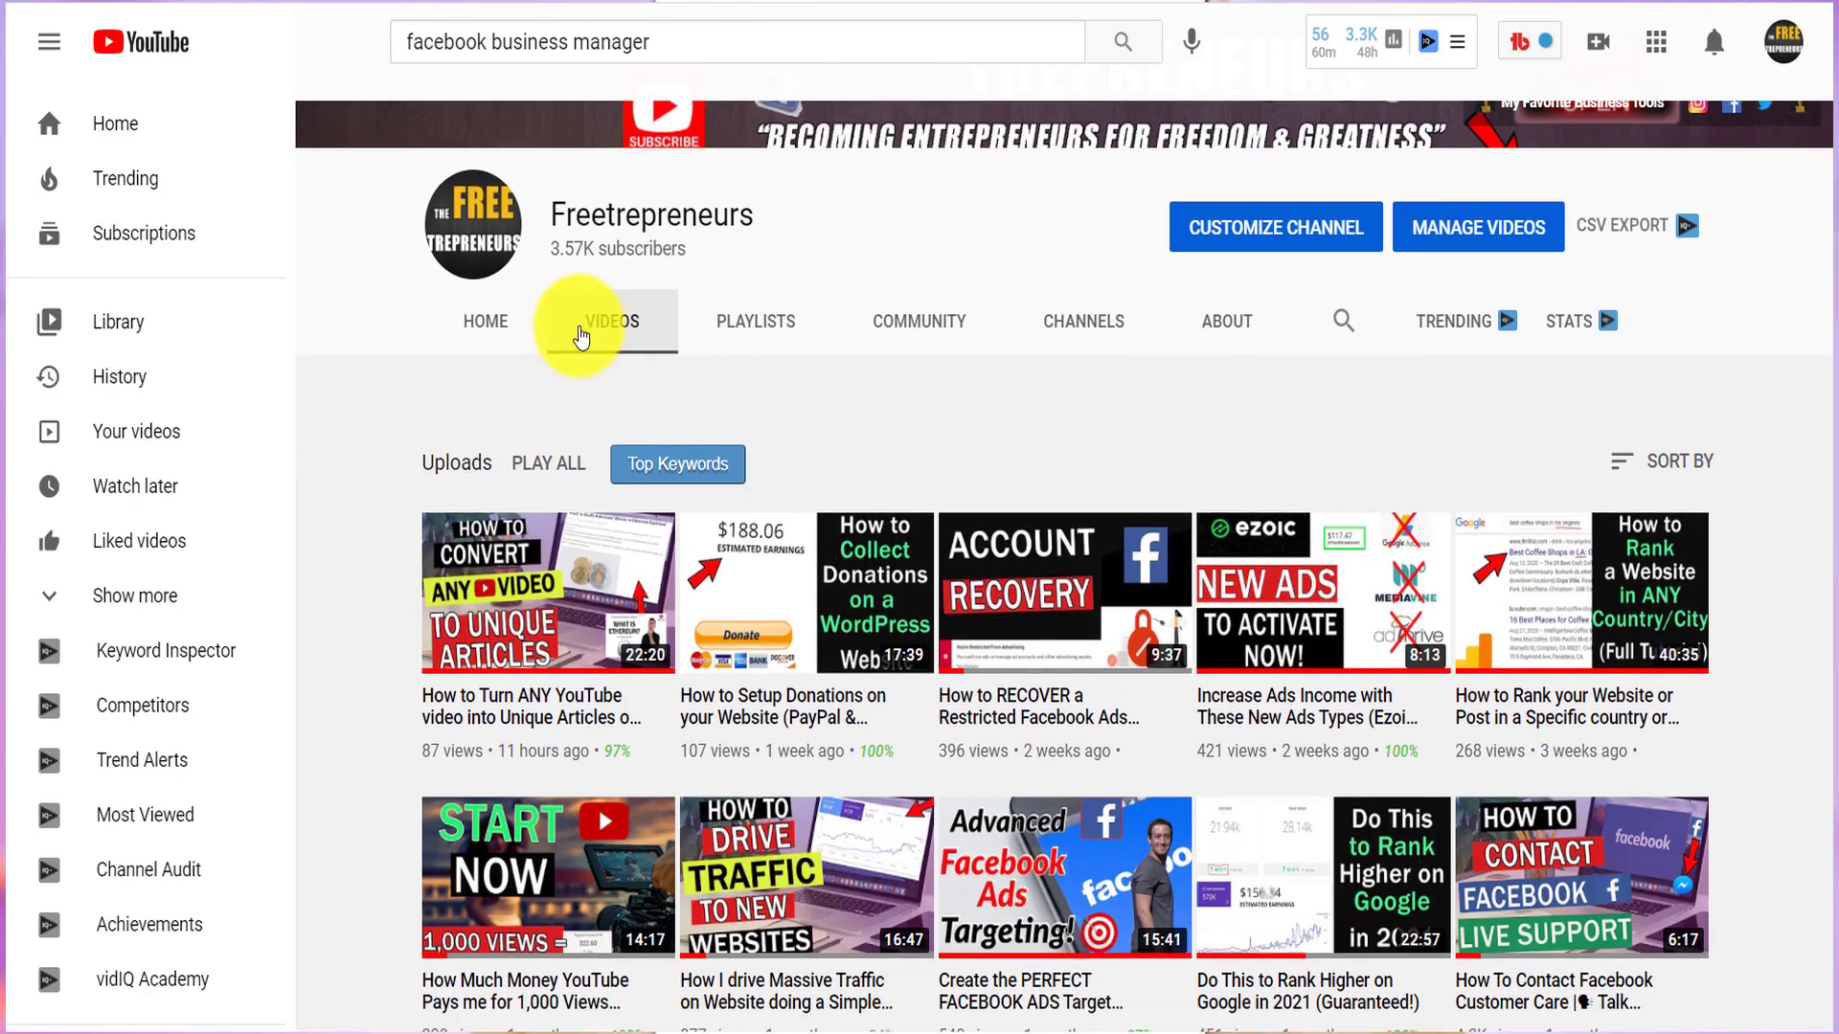
scroll(1806, 182, "down", 10)
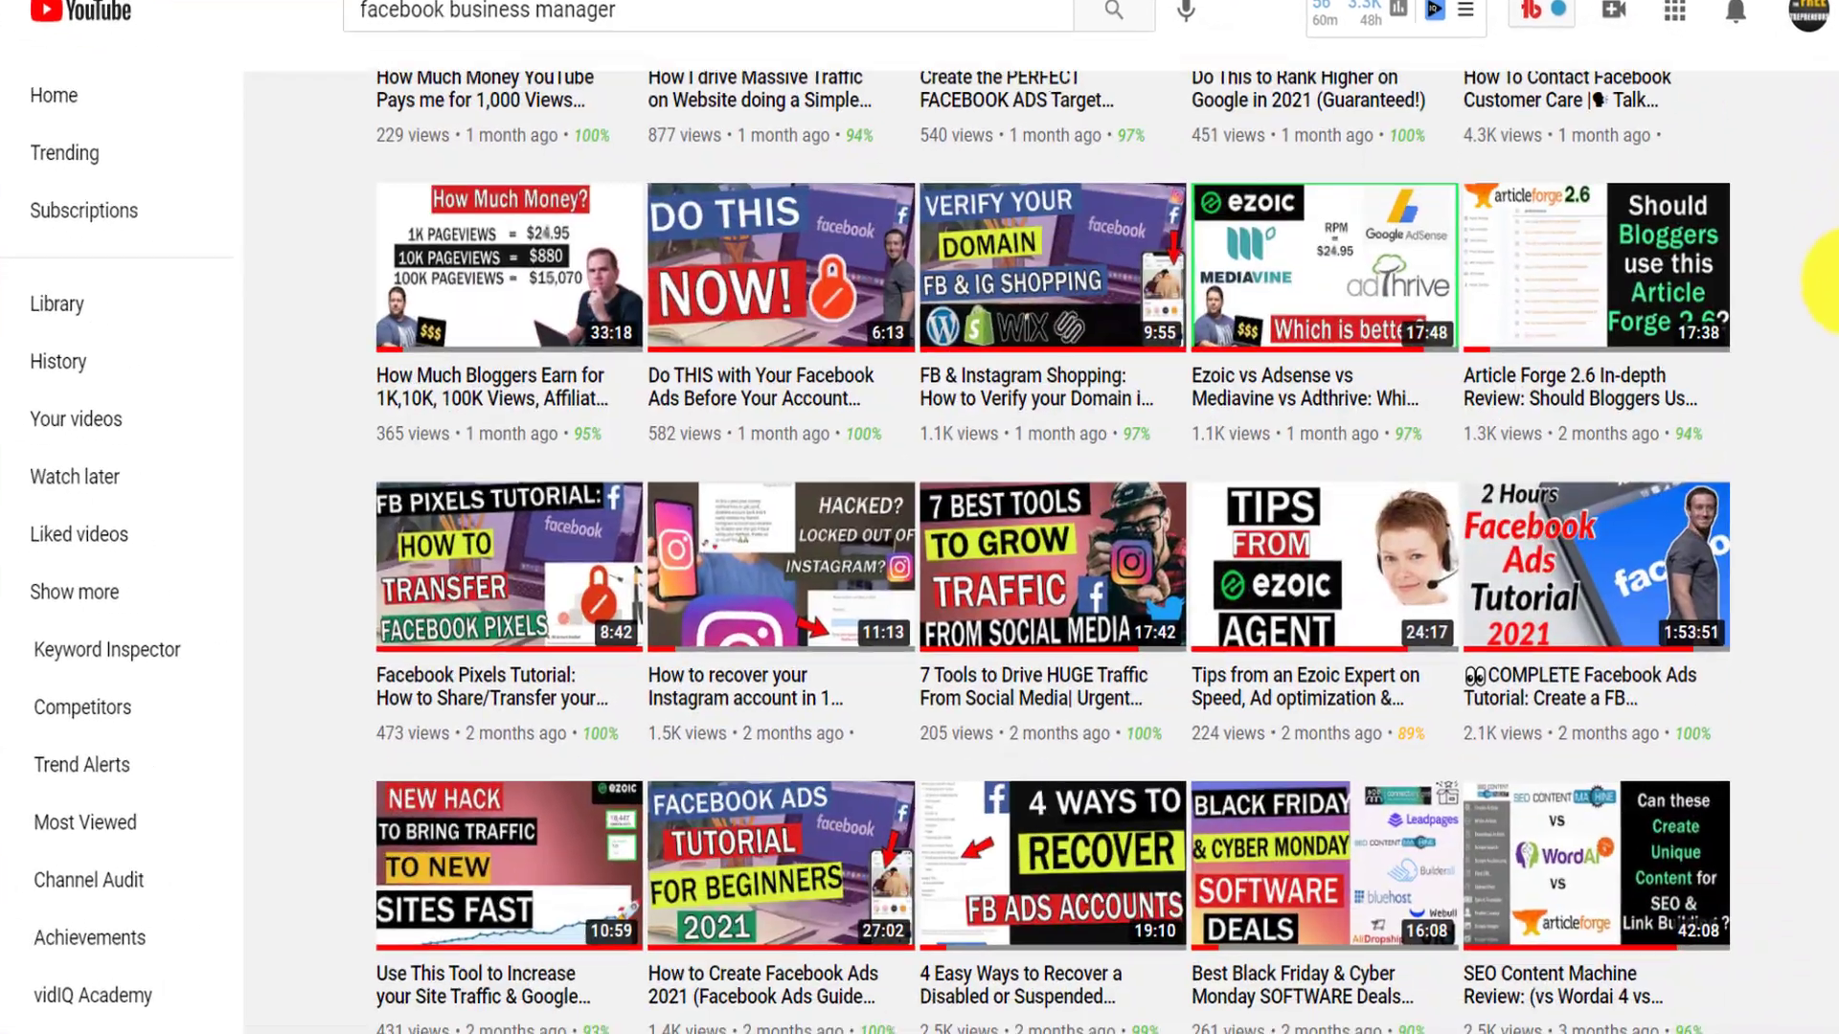
scroll(920, 517, "down", 11)
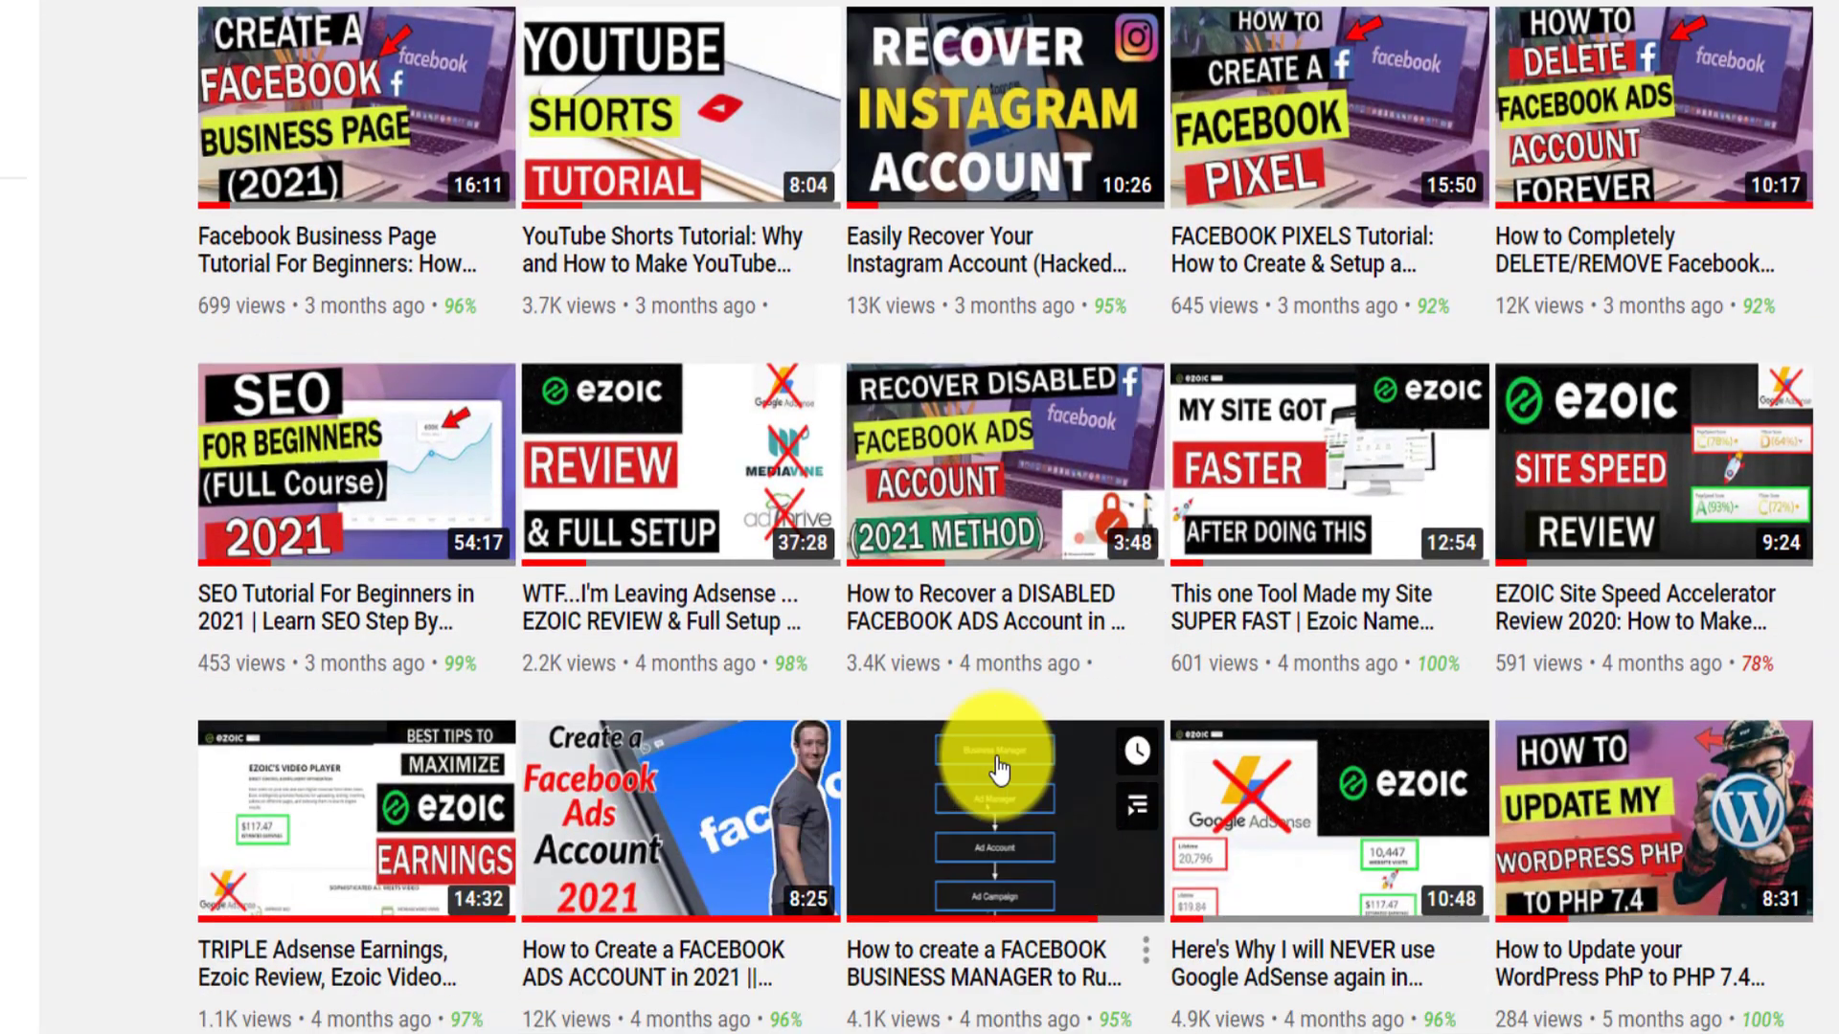
mouse_move(560, 803)
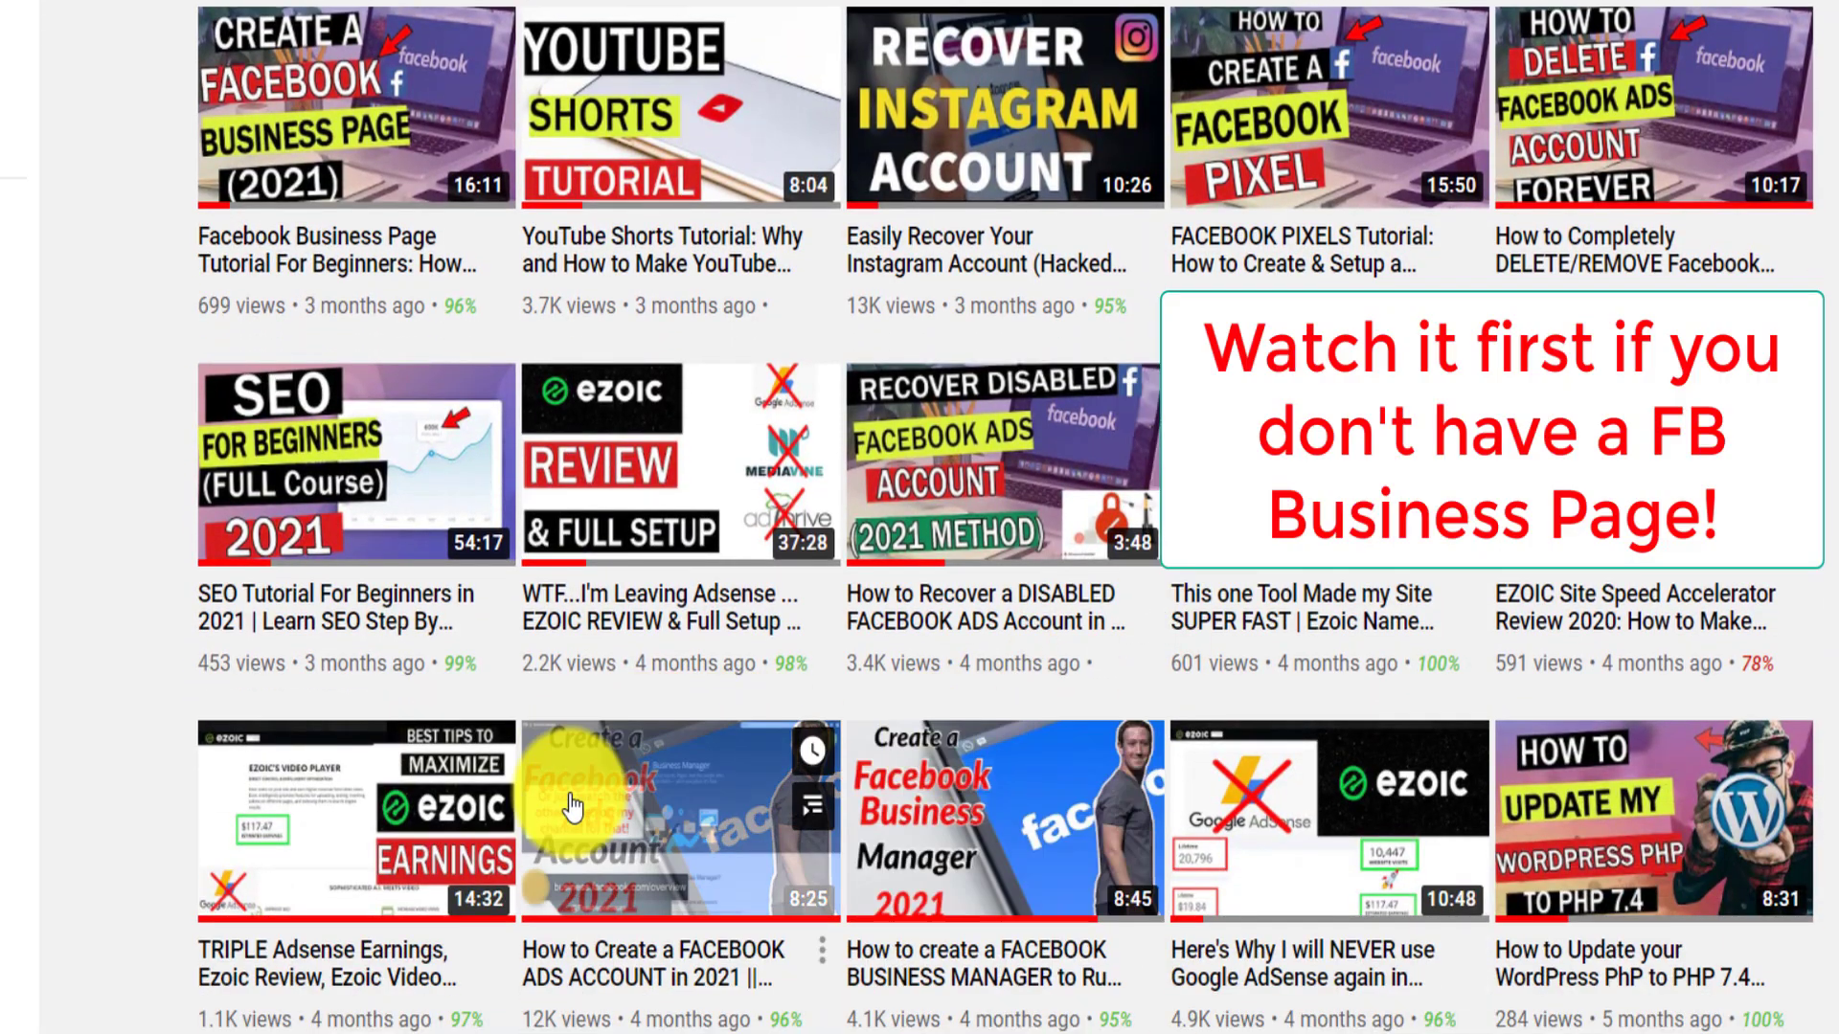
mouse_move(378, 84)
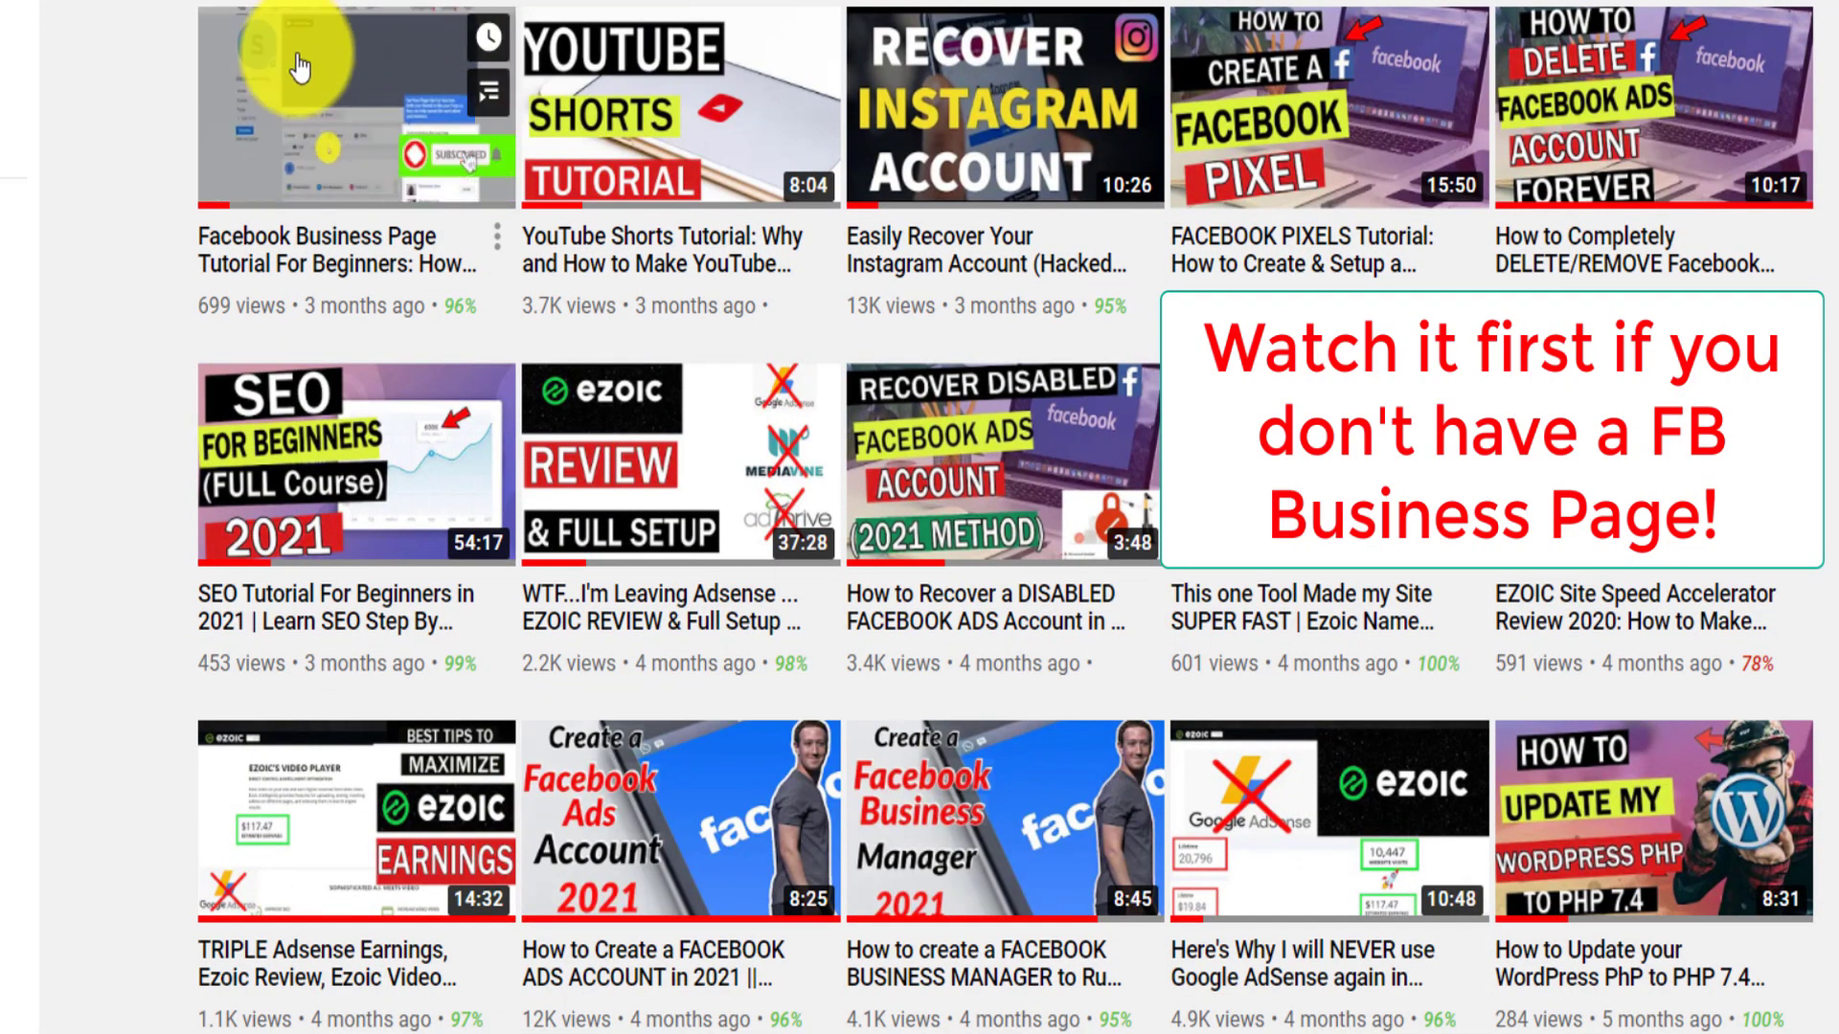
scroll(378, 84, "up", 15)
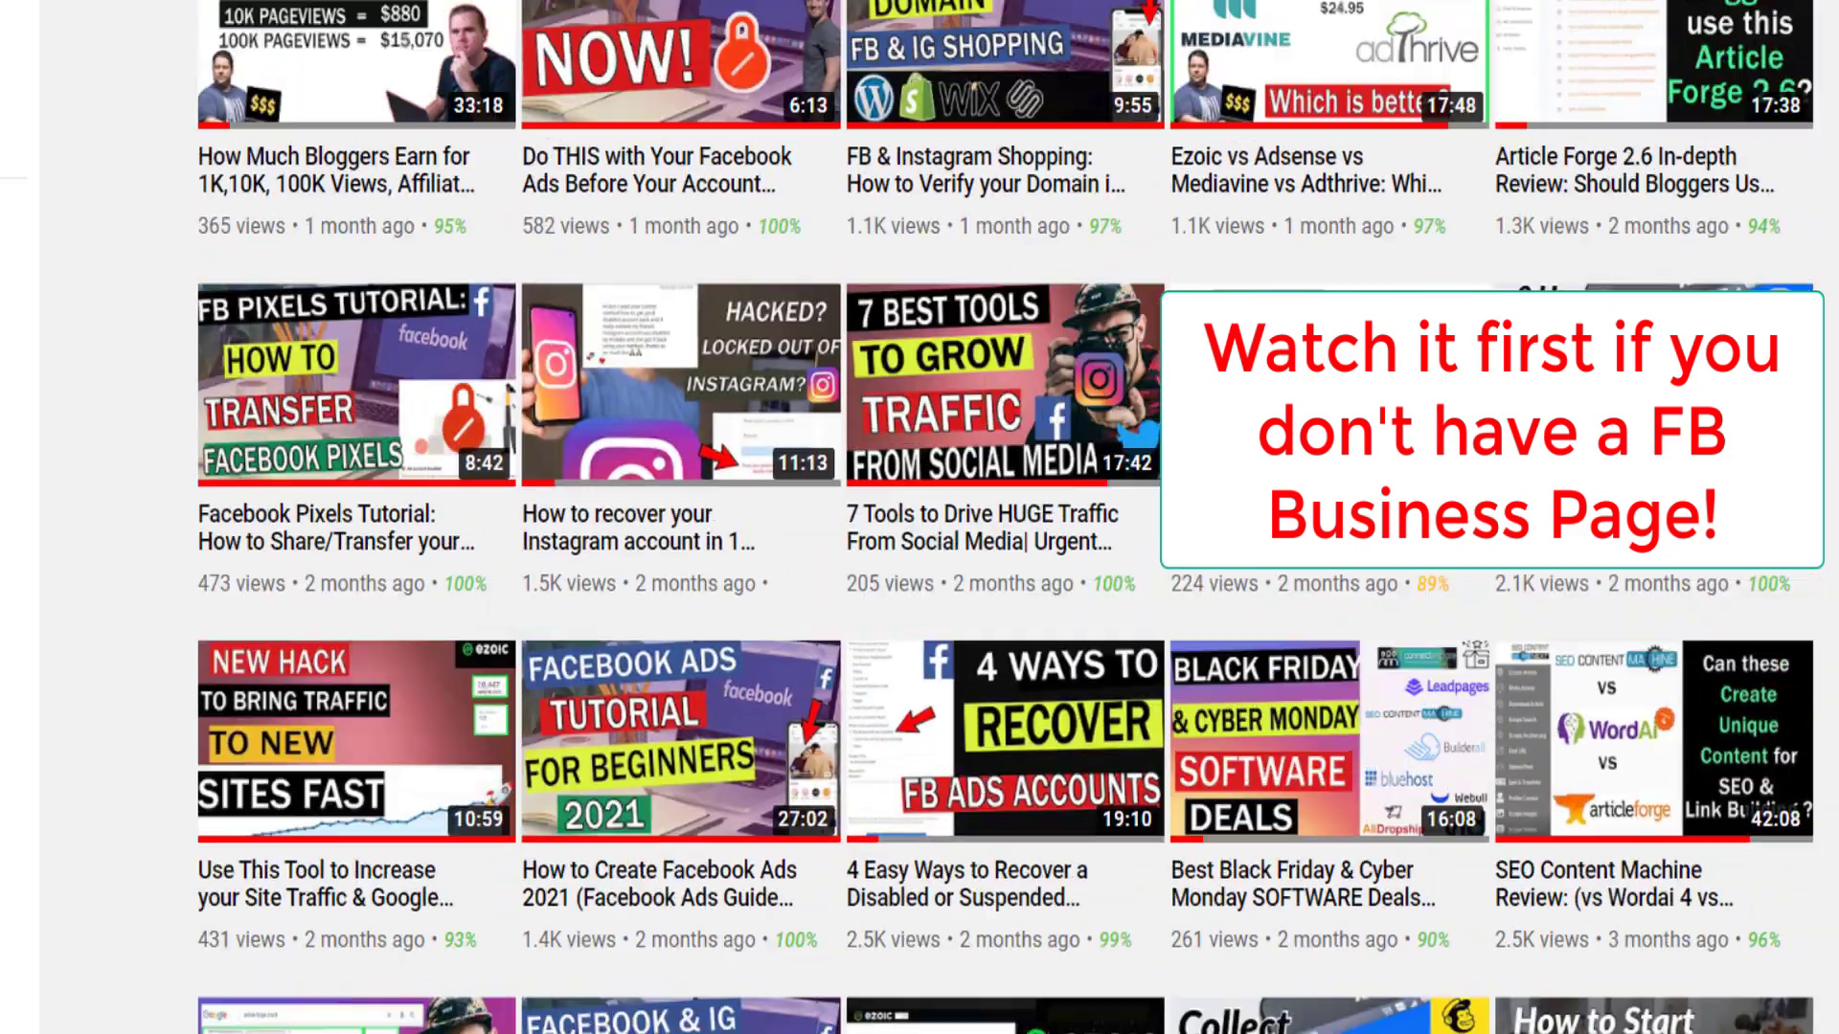
mouse_move(1199, 209)
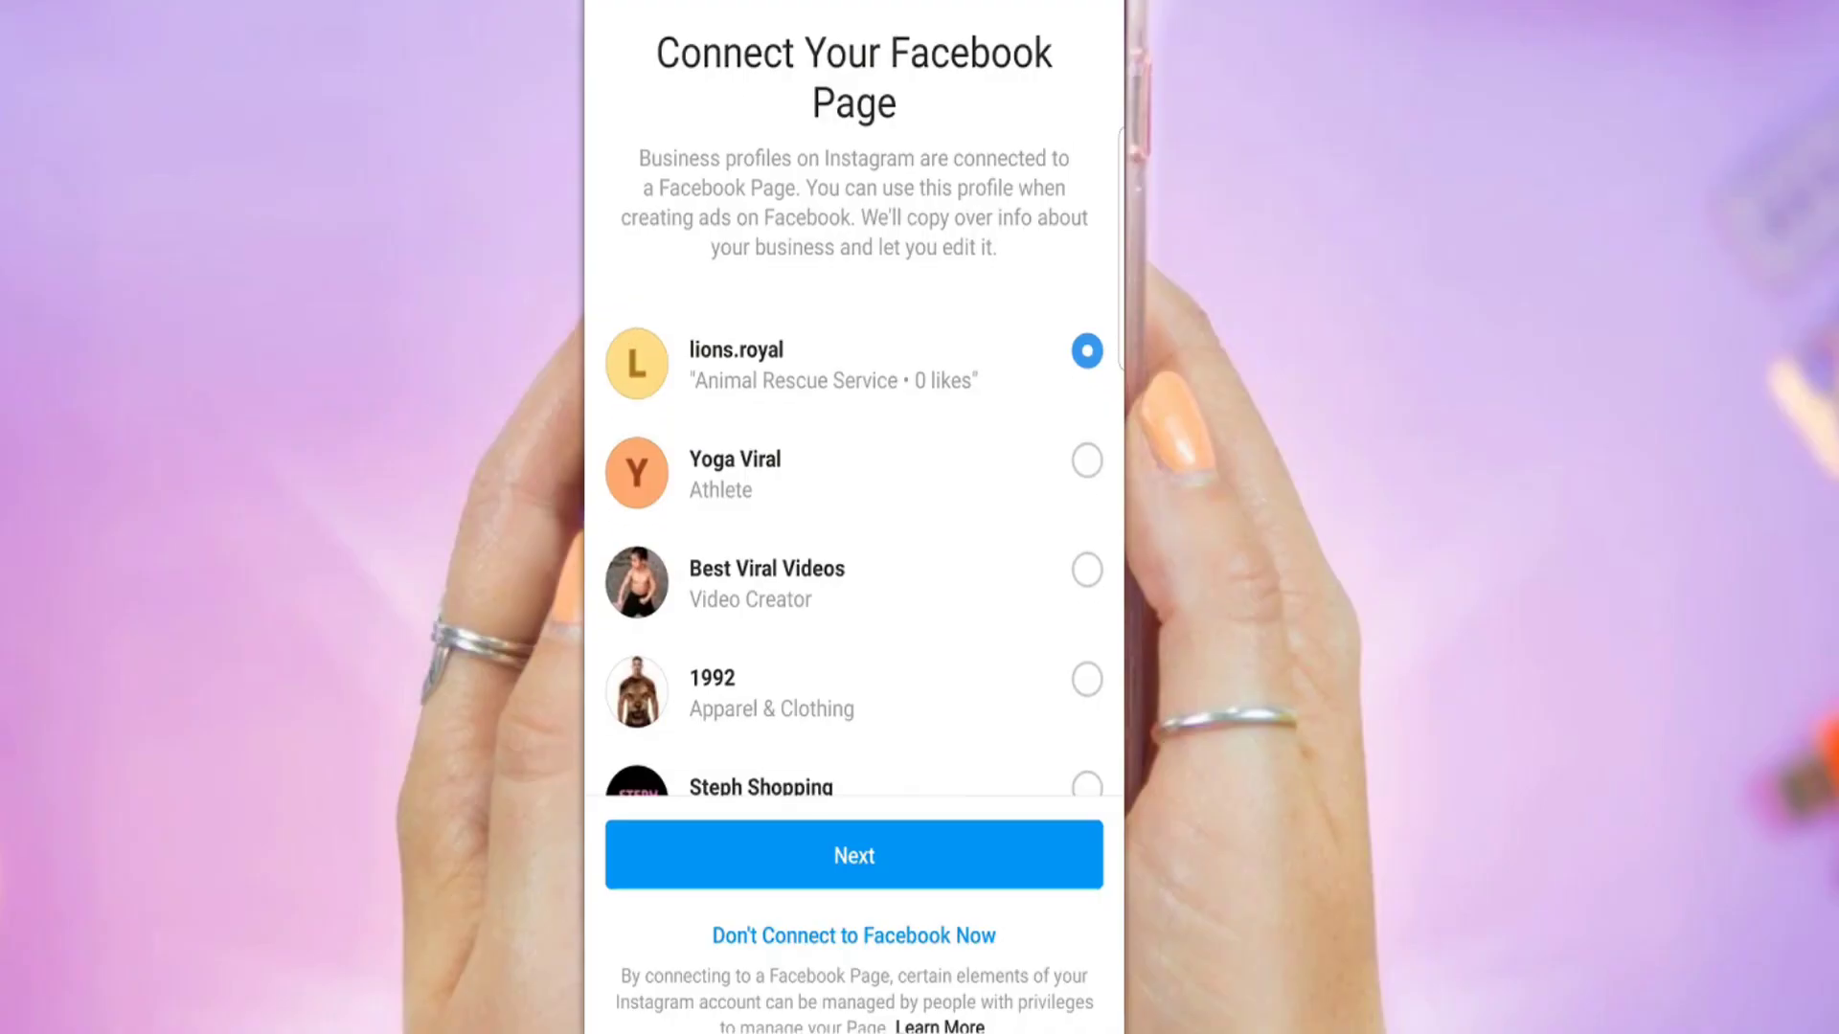
- Review the Facebook Pages available for connecting to the Instagram business profile
scroll(854, 399, "down", 5)
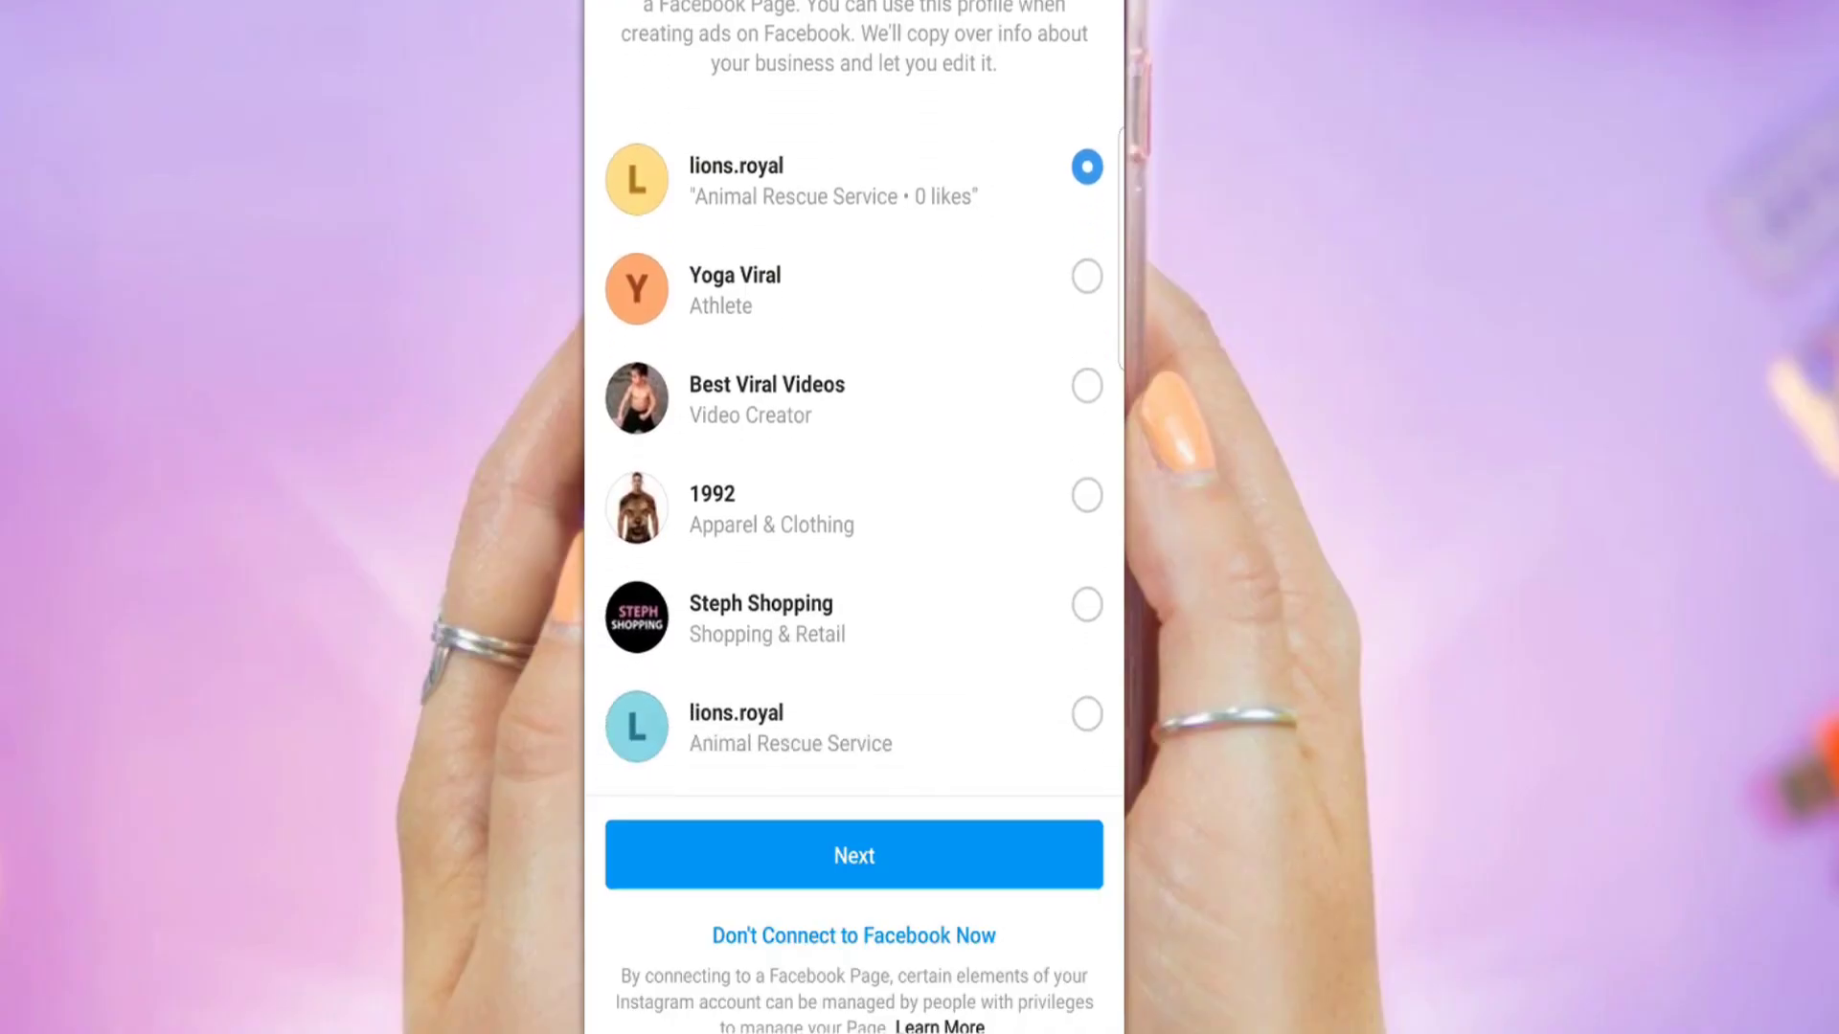
scroll(854, 400, "down", 3)
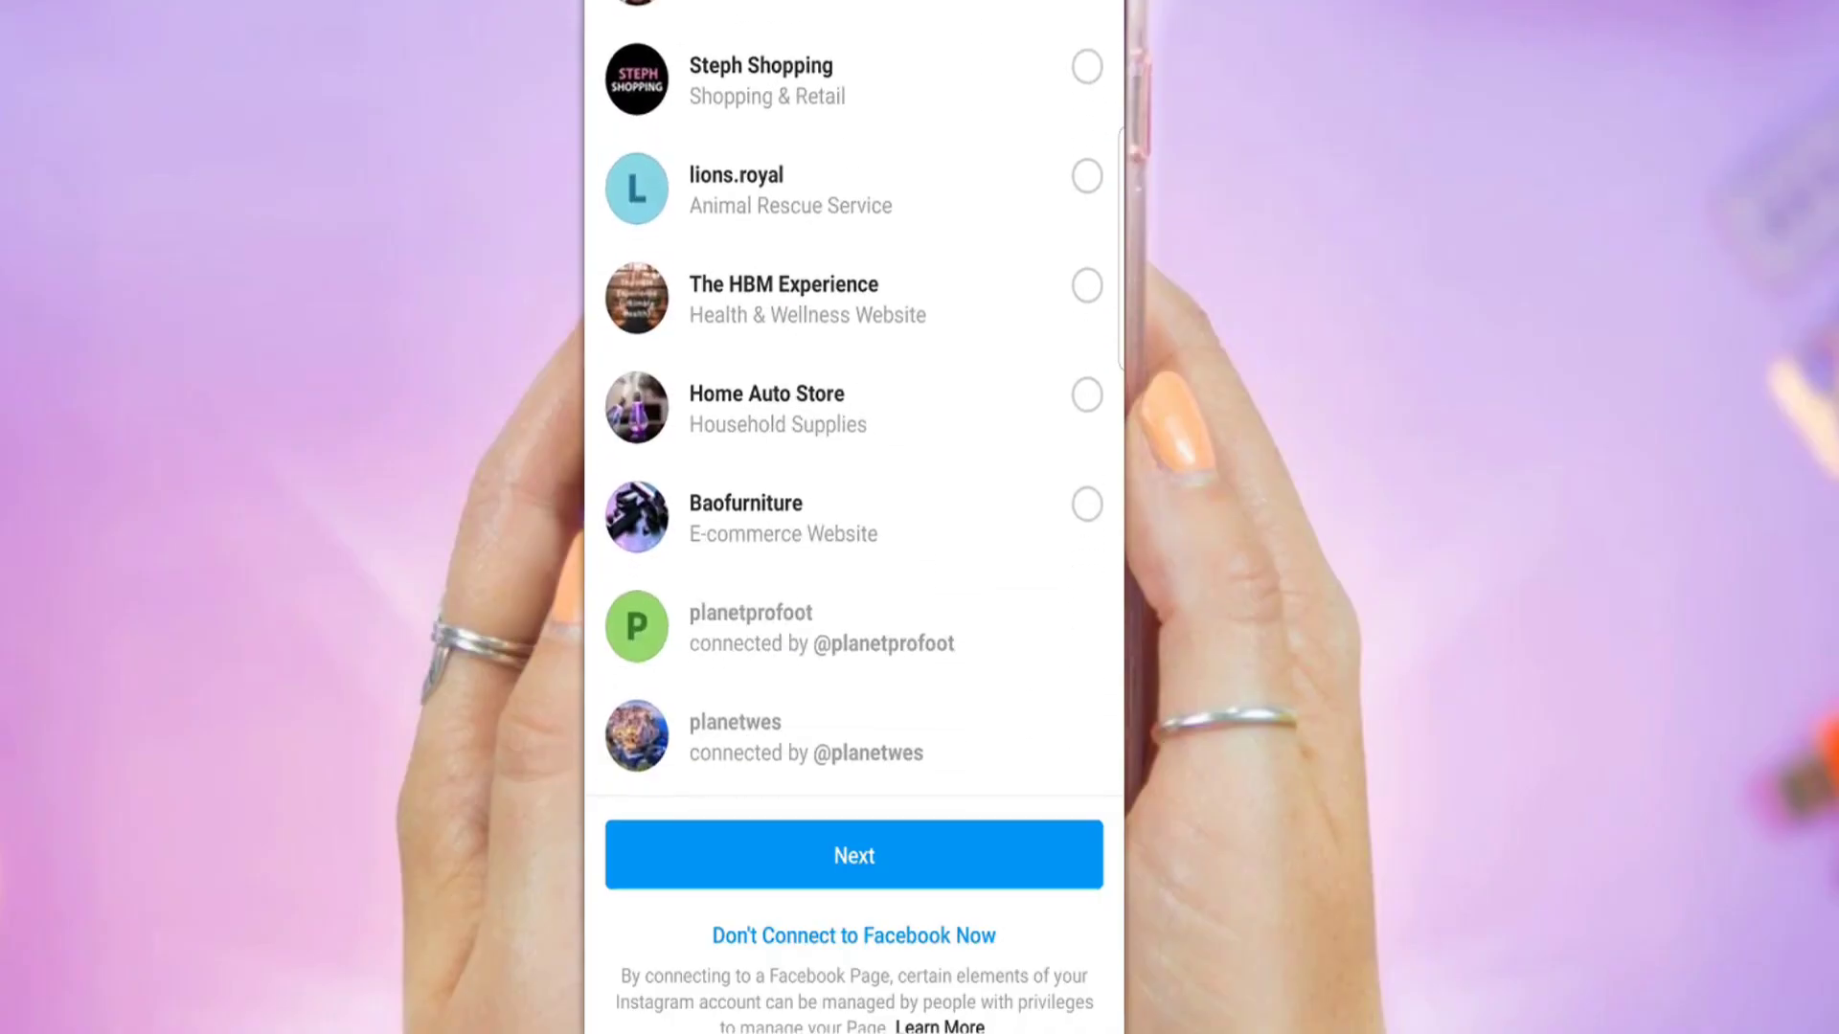
scroll(855, 400, "down", 3)
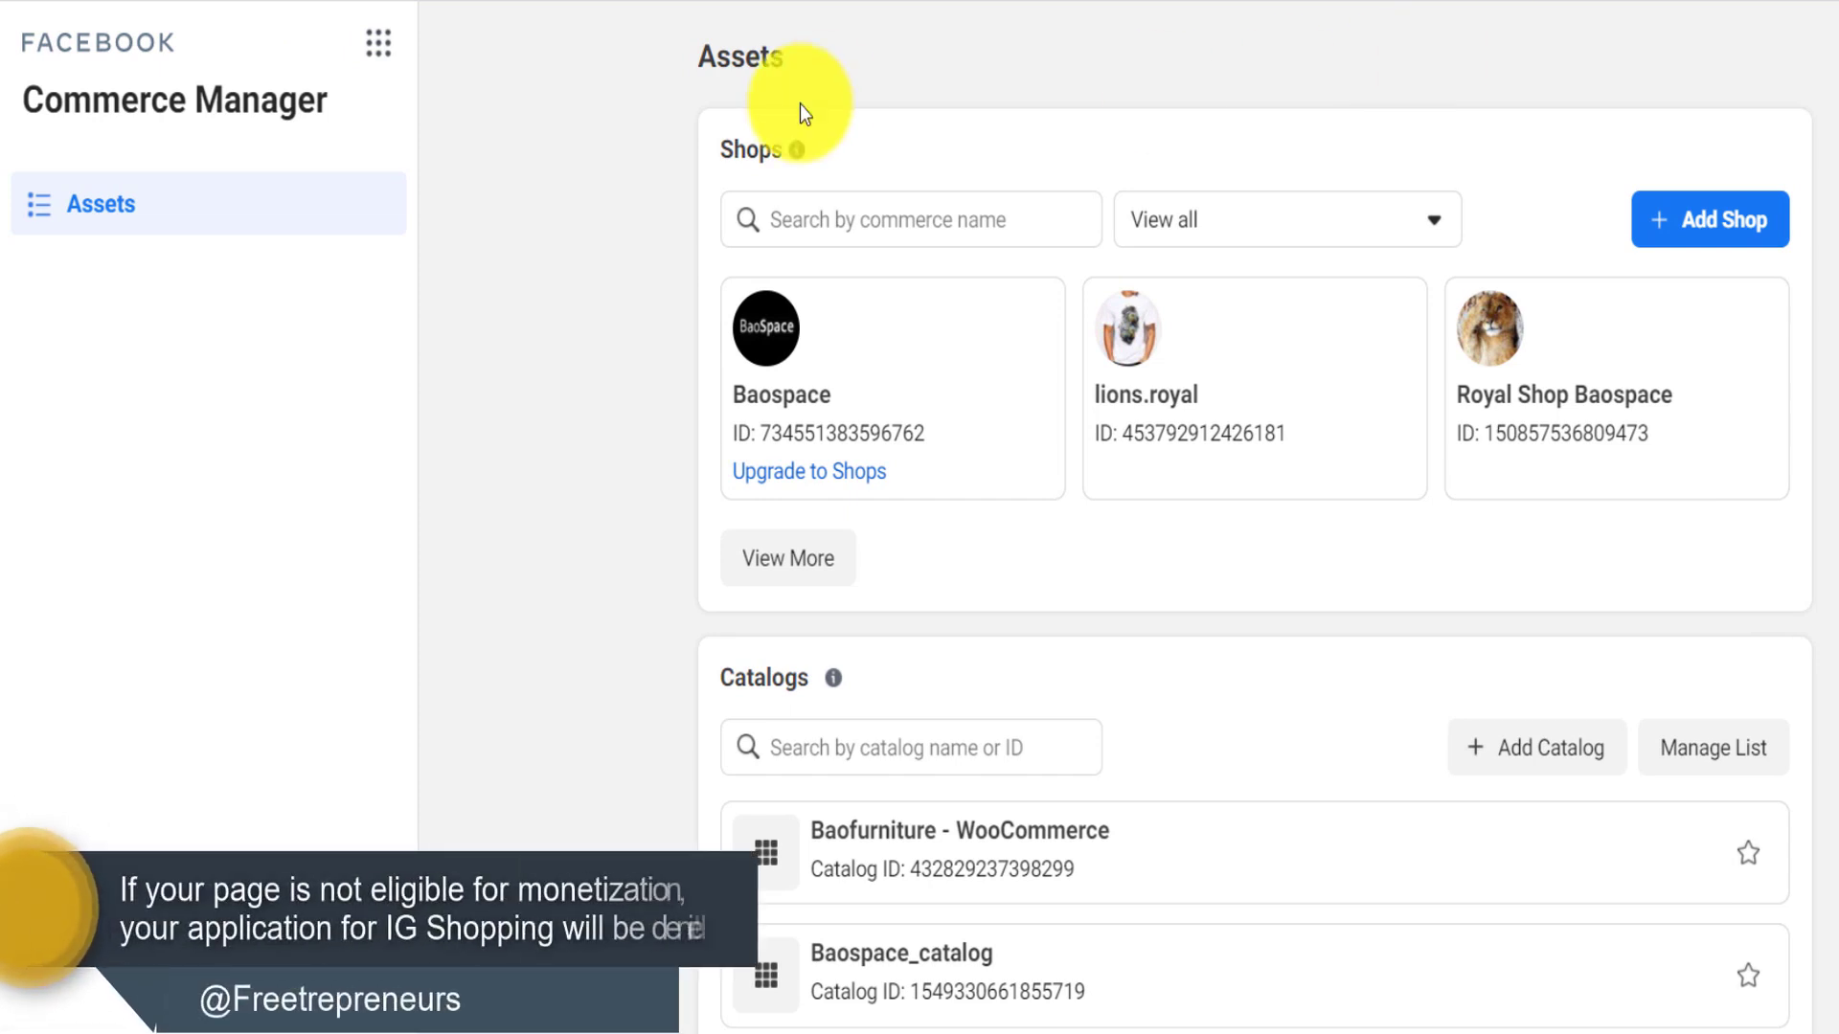
- Show more shops in Commerce Manager and locate the Facebook and Instagram Shopping domain verification tutorial on the YouTube channel
left_click(745, 555)
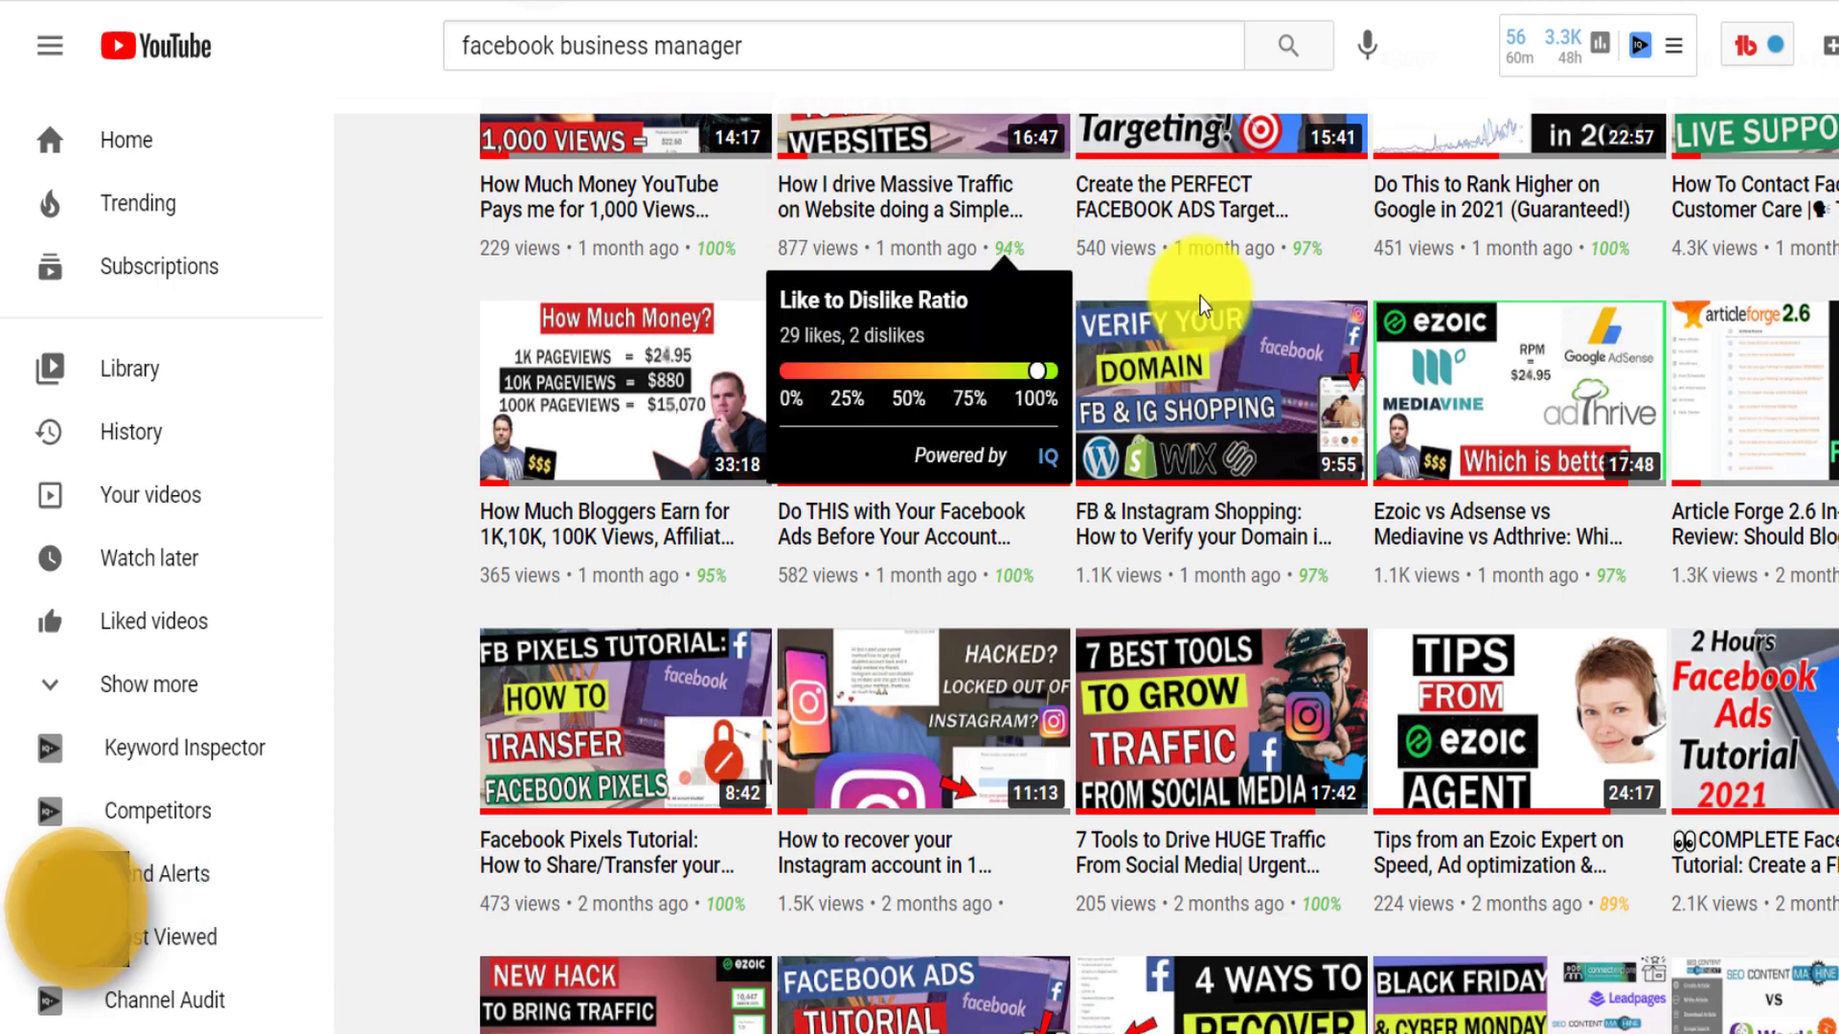
mouse_move(1139, 348)
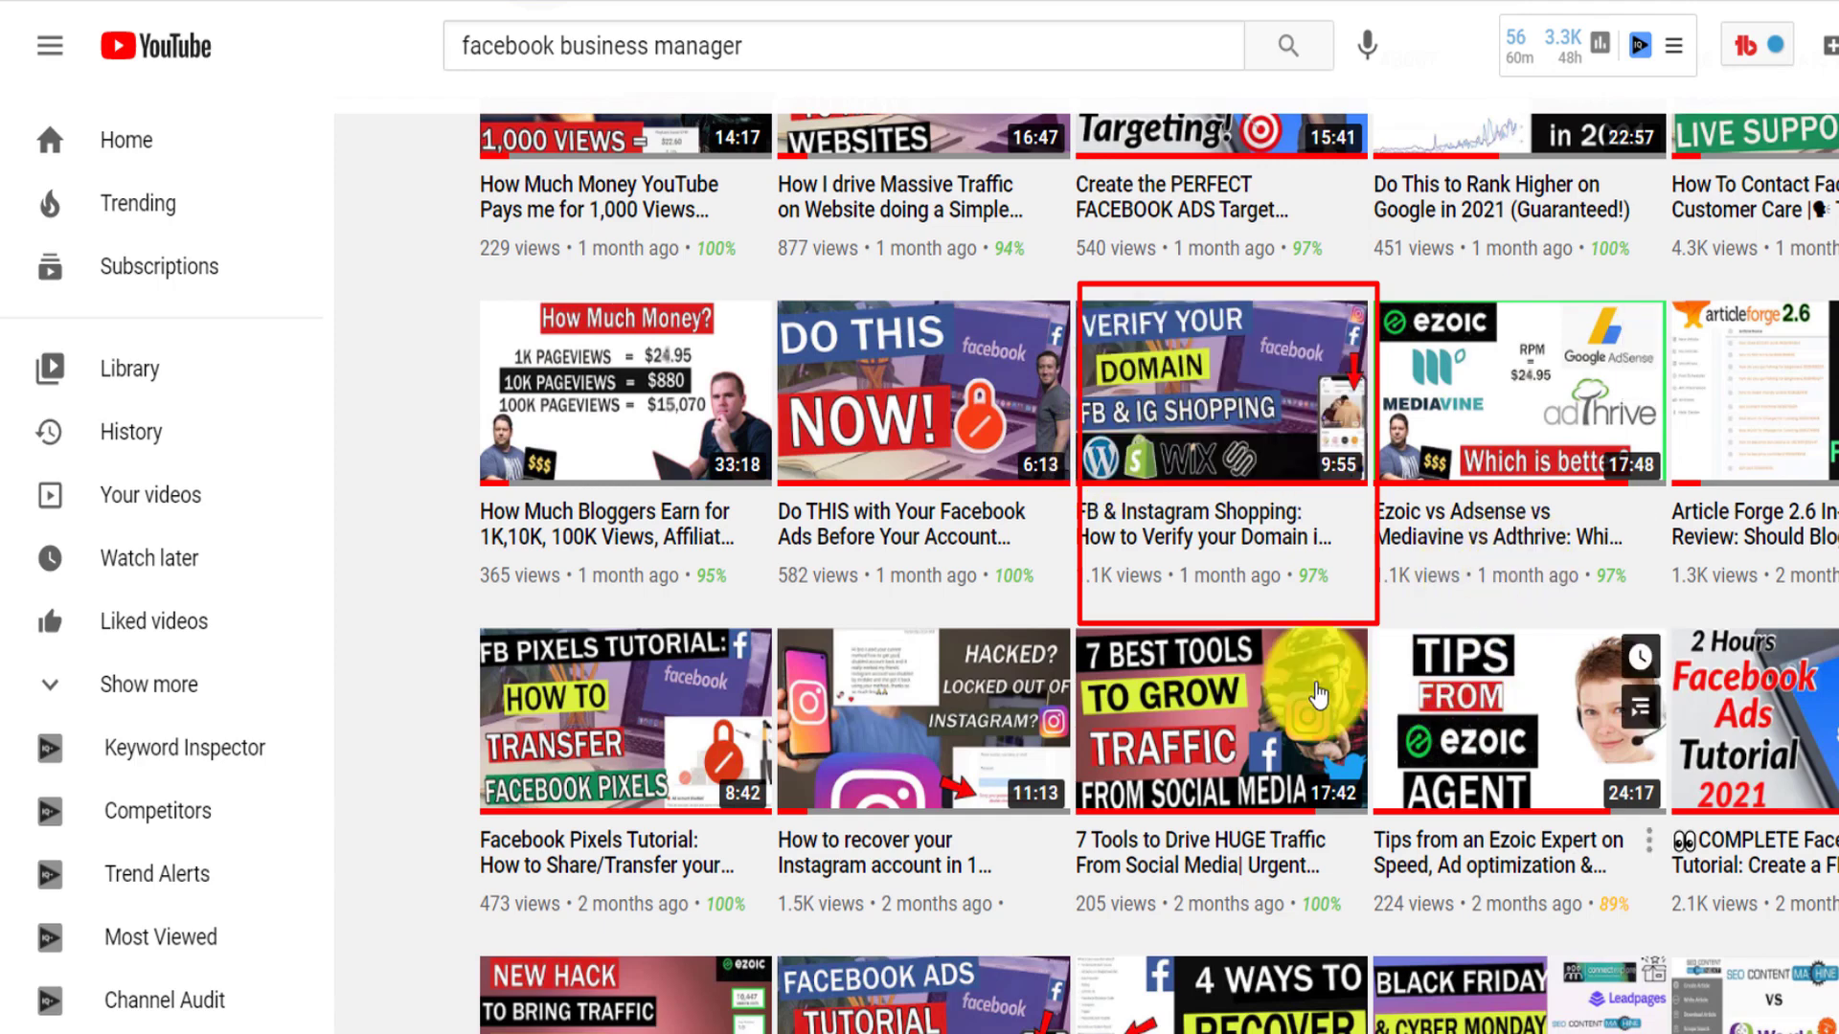
mouse_move(1058, 637)
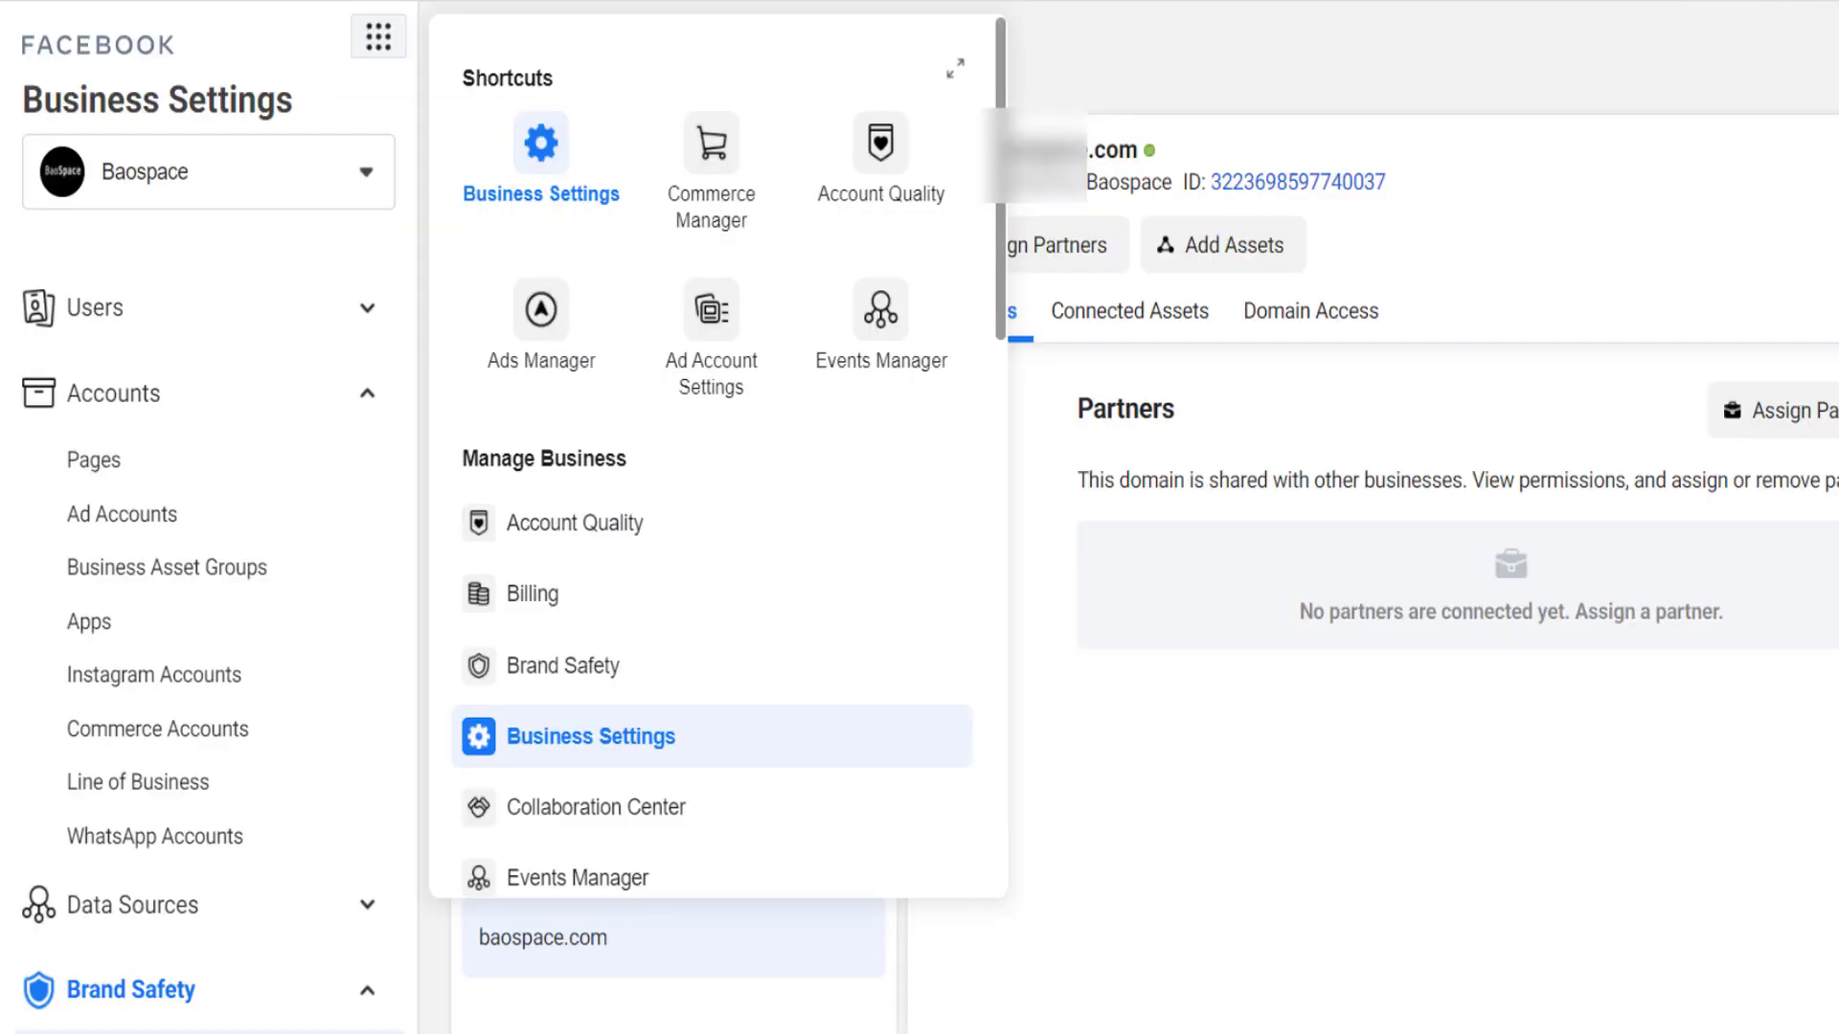
- Go to Business Settings and expand Brand Safety to reach the Domains section of the Baospace business
left_click(1576, 829)
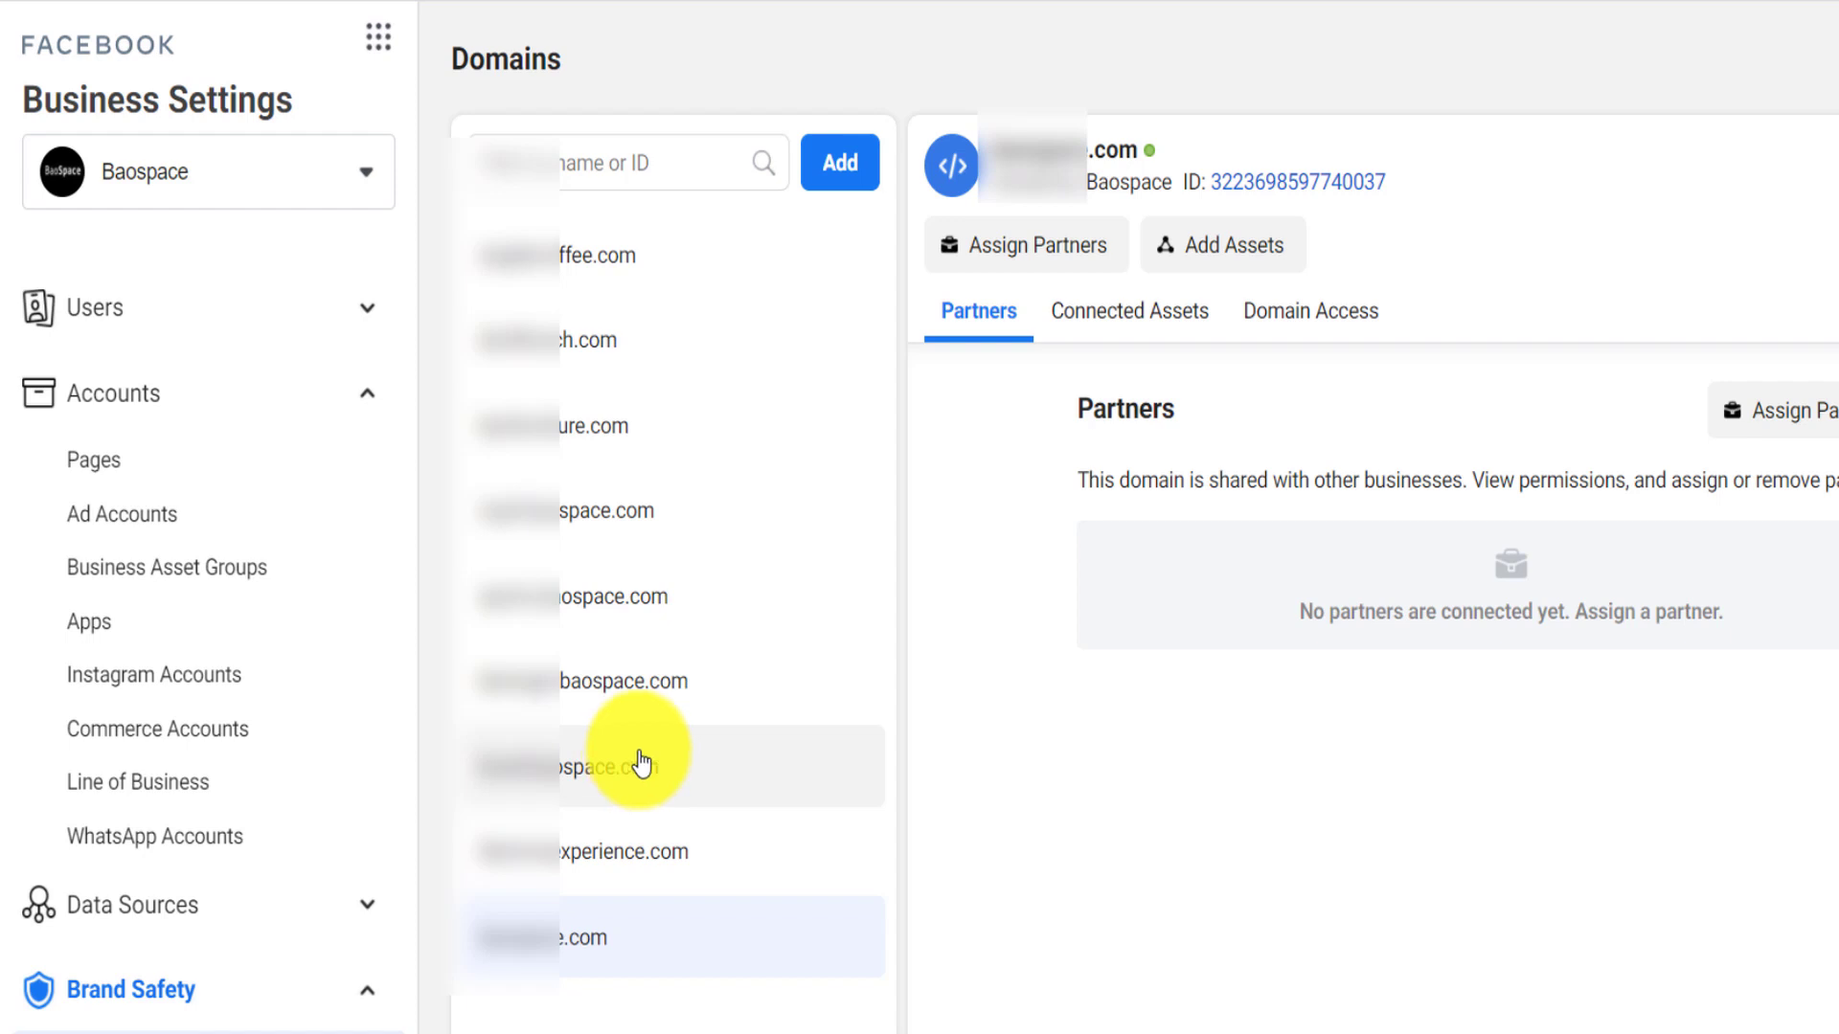
left_click(379, 38)
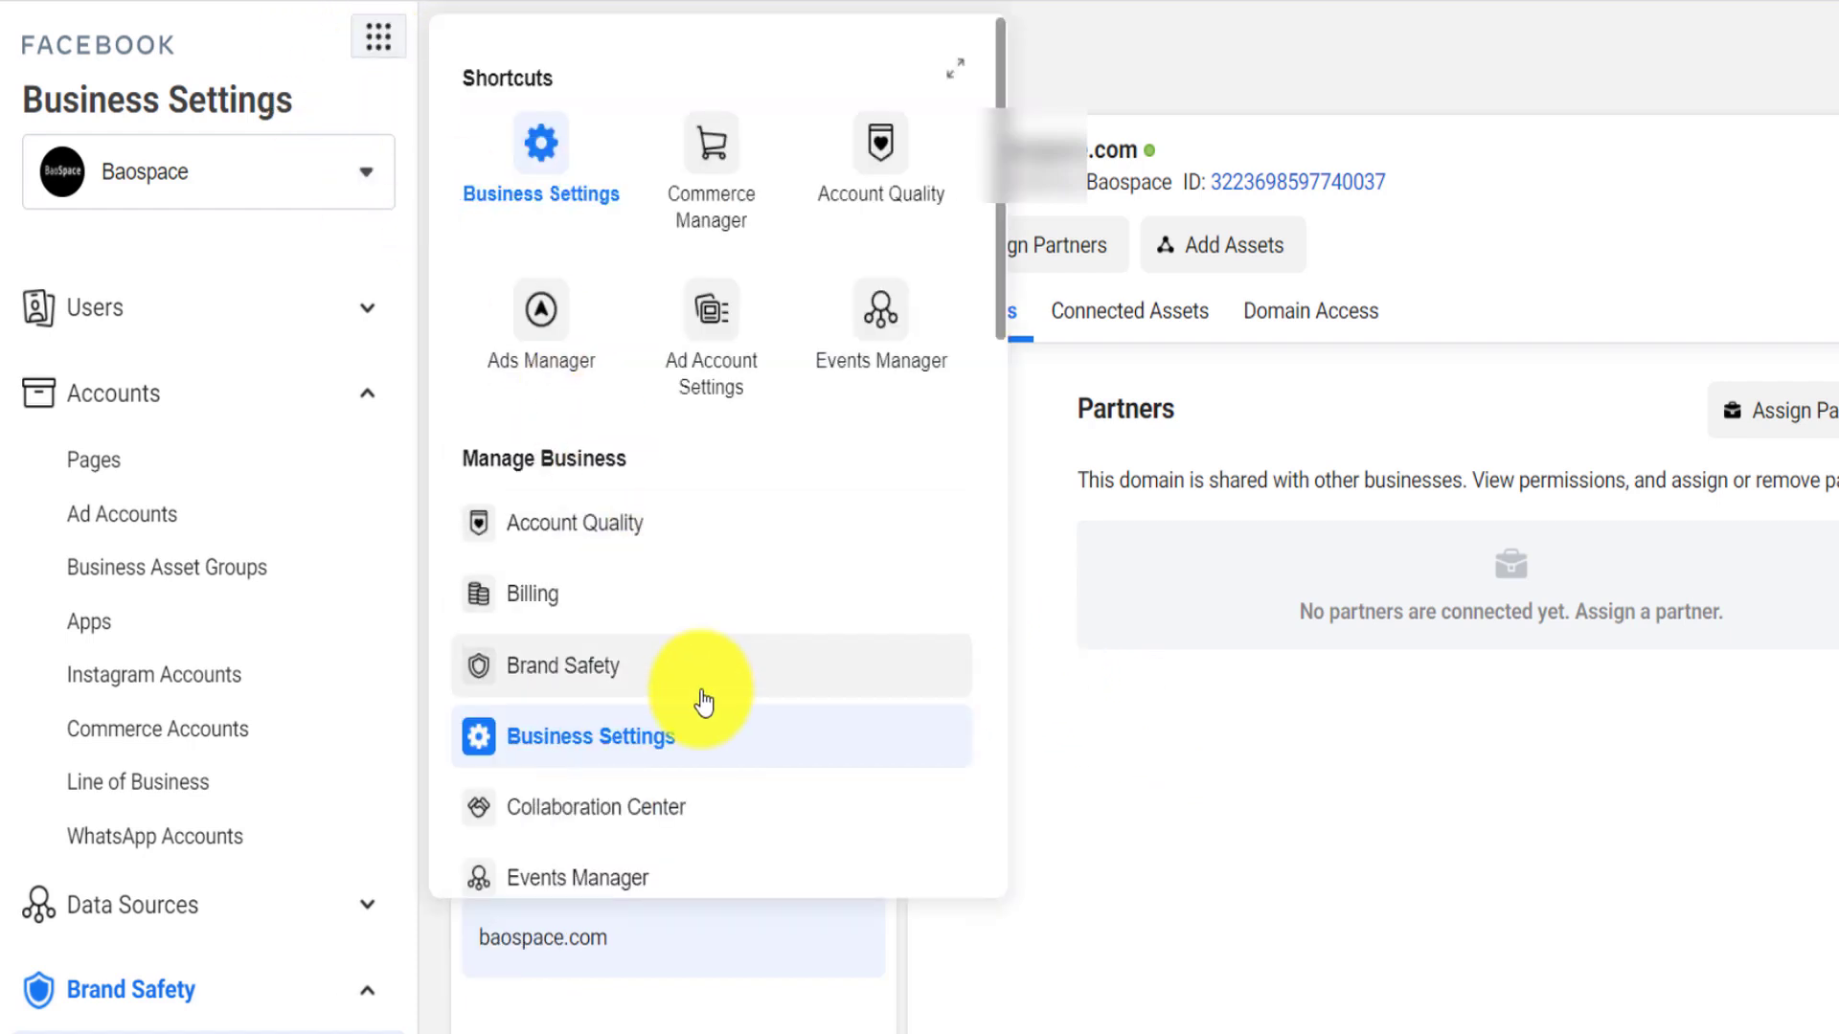
left_click(572, 752)
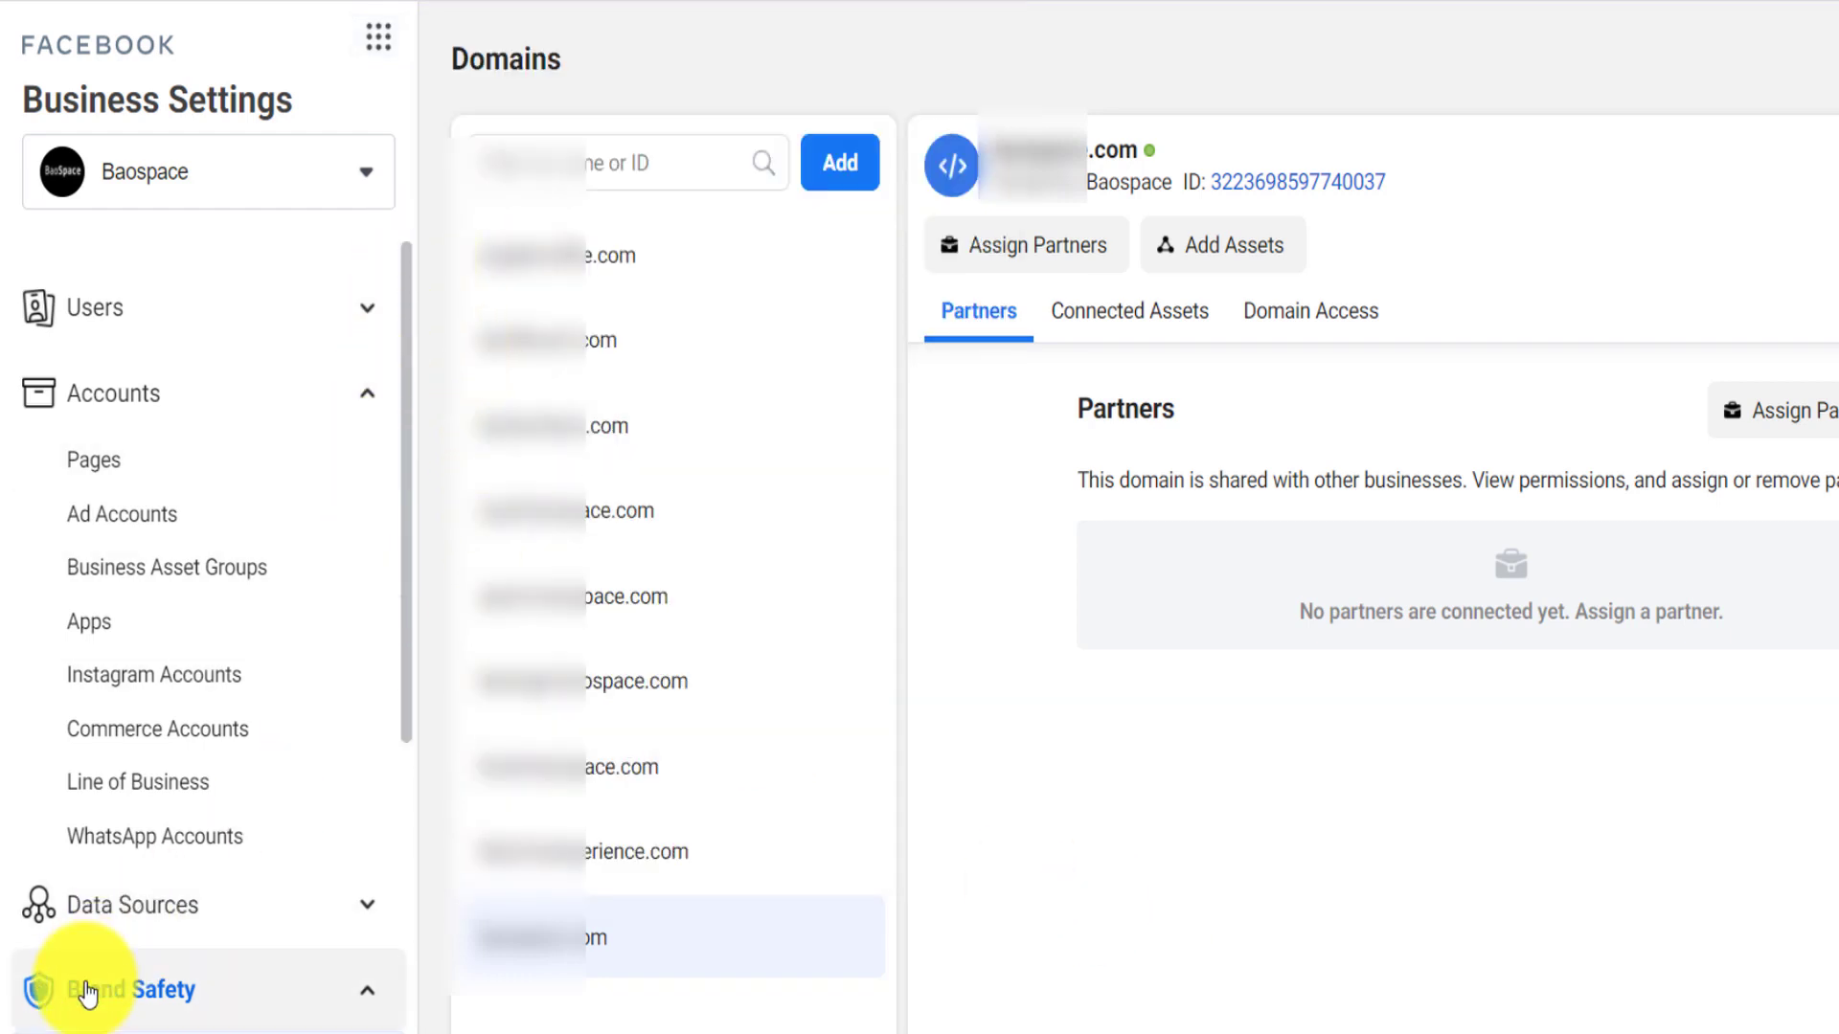
scroll(144, 871, "down", 2)
left_click(387, 829)
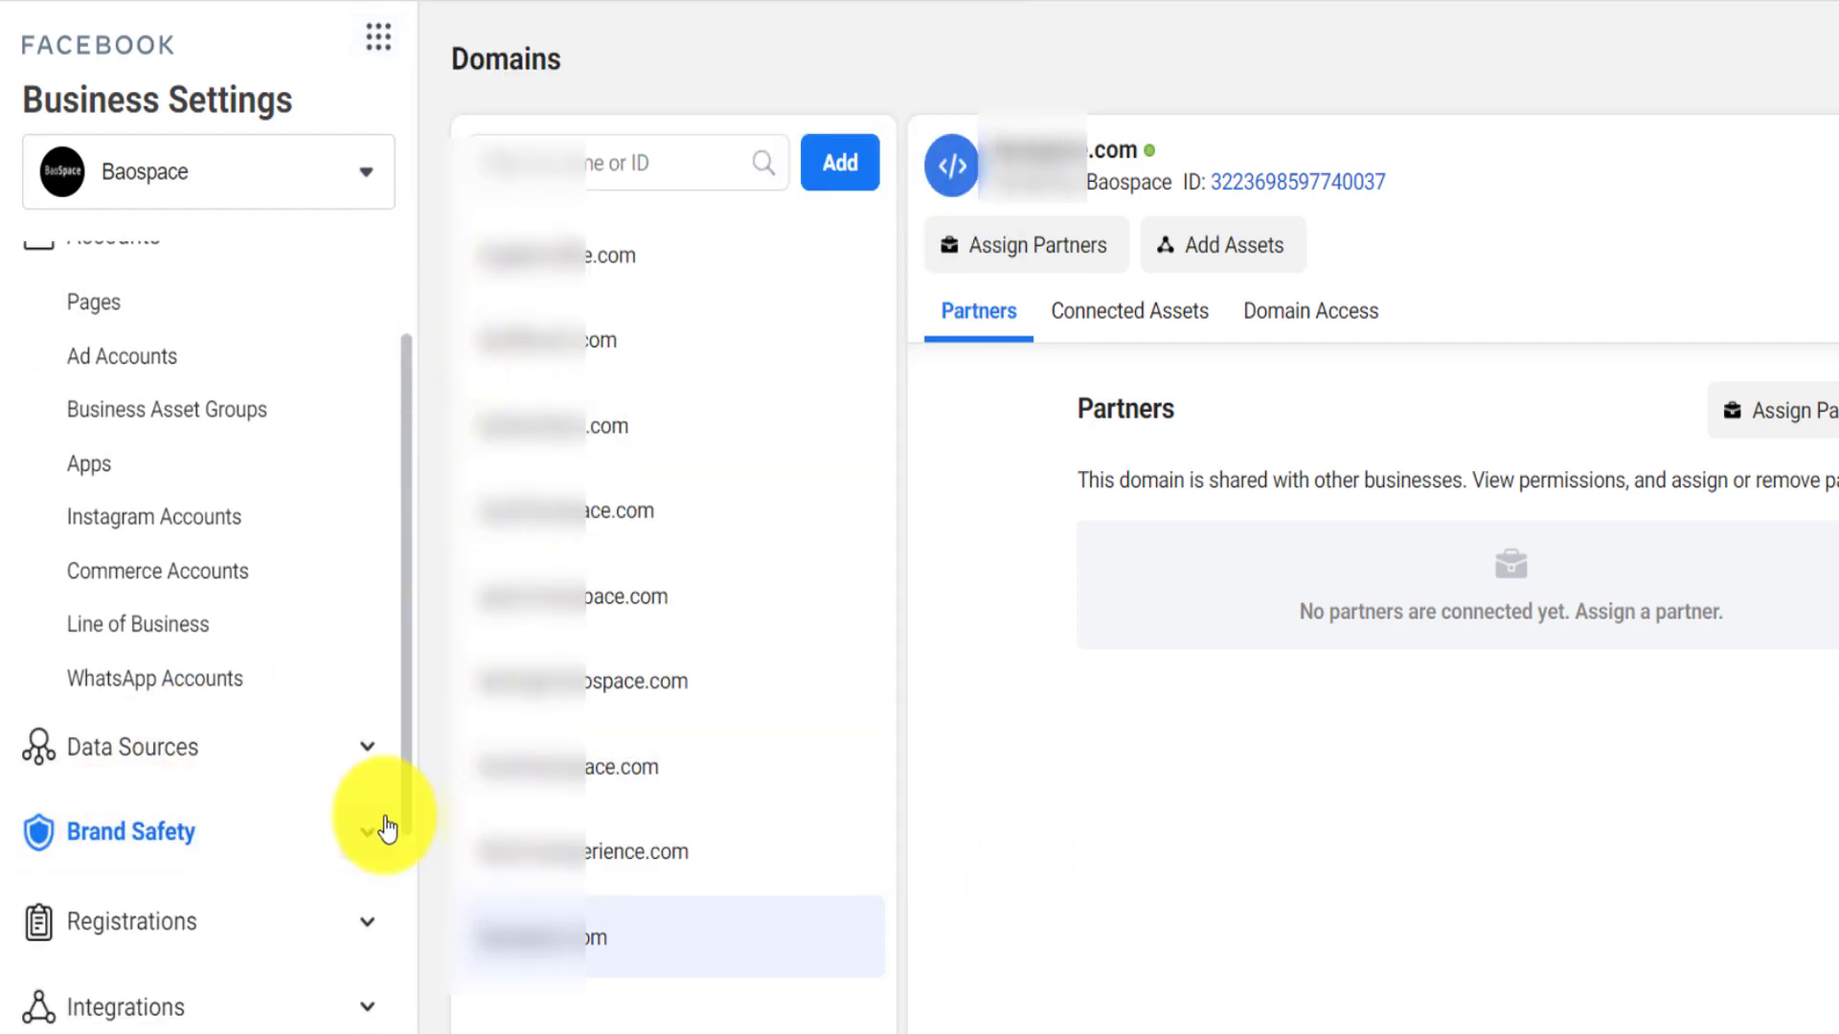
left_click(367, 835)
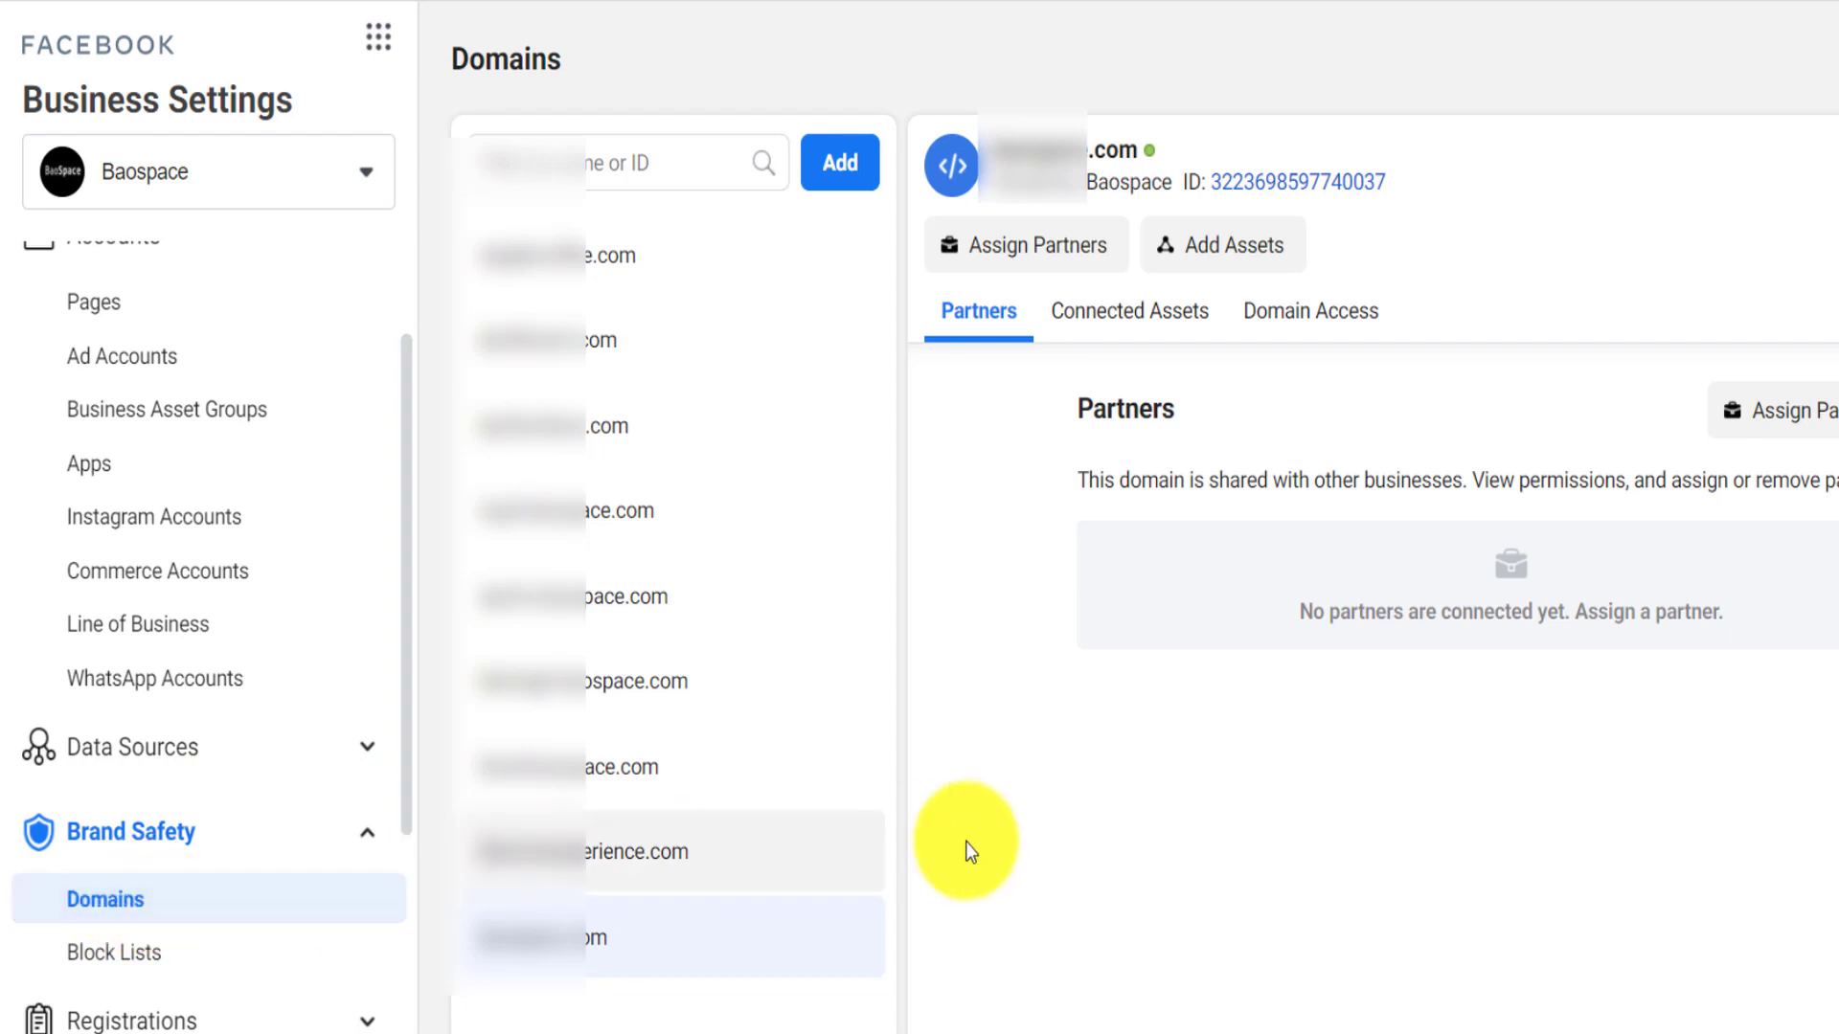
- Add the domain fashionova.com to the business
left_click(841, 164)
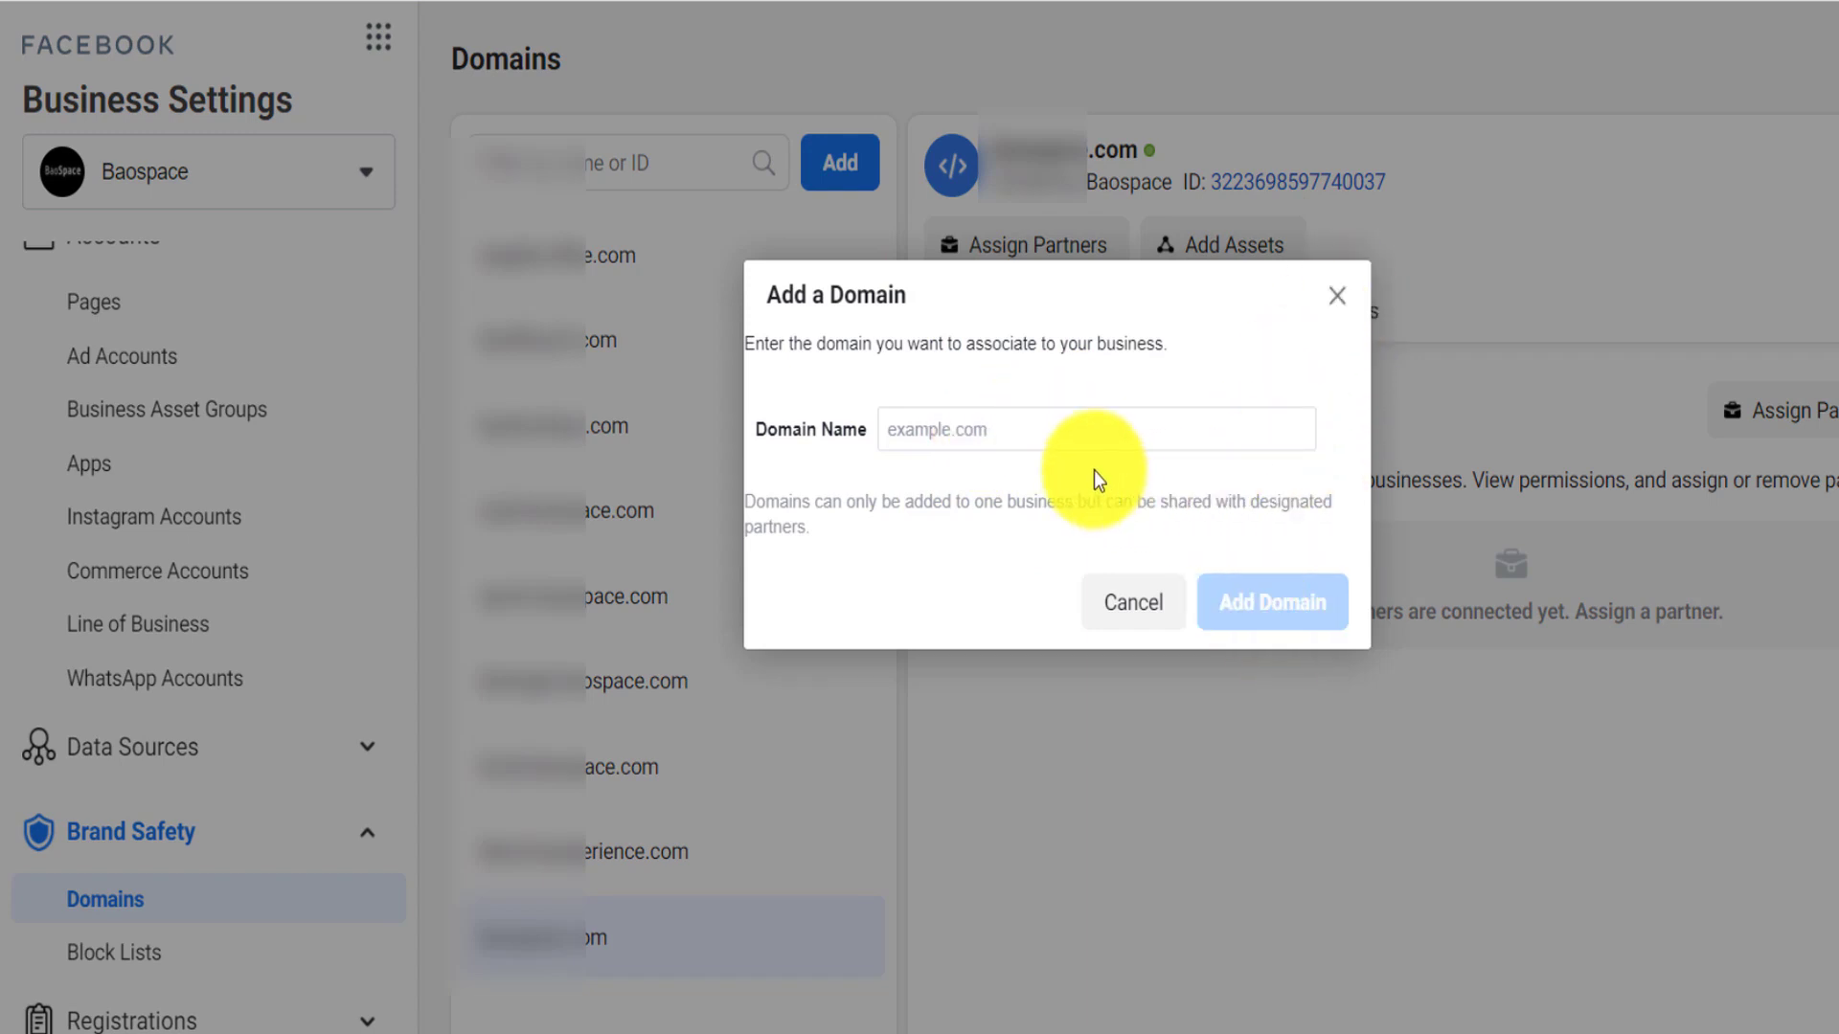
type("fashionova.com")
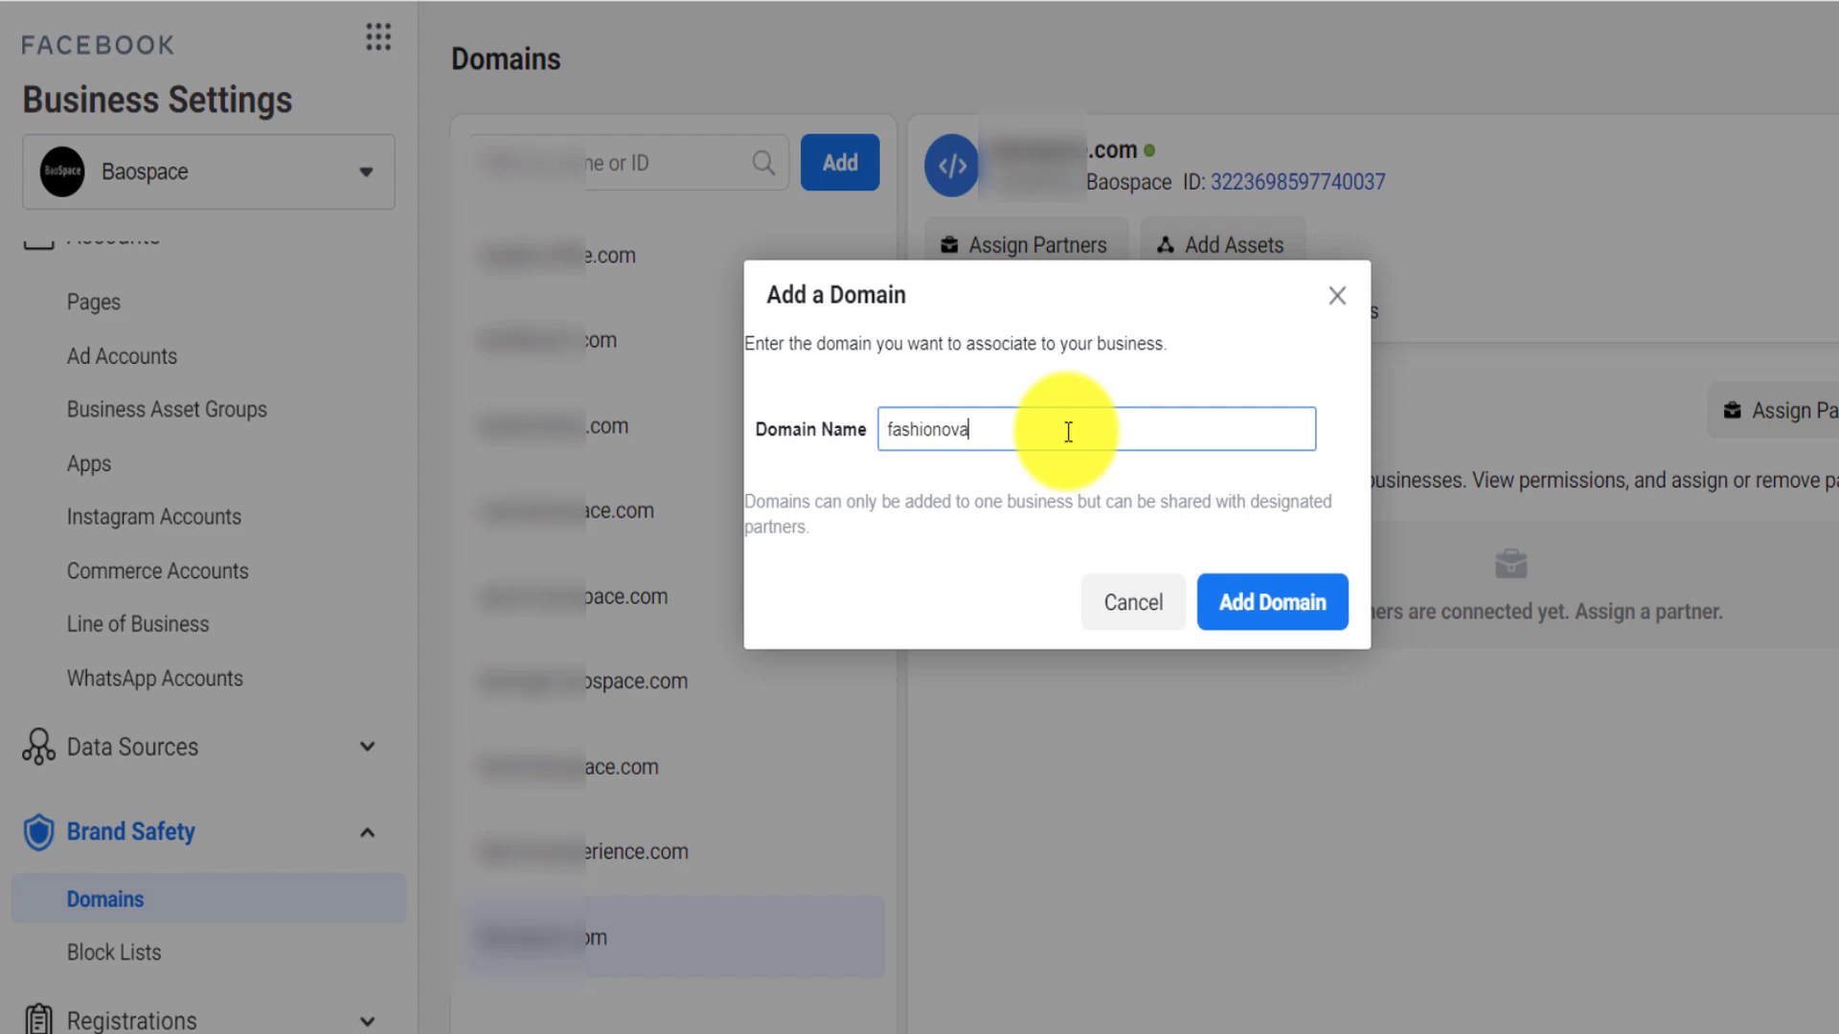
left_click(1296, 620)
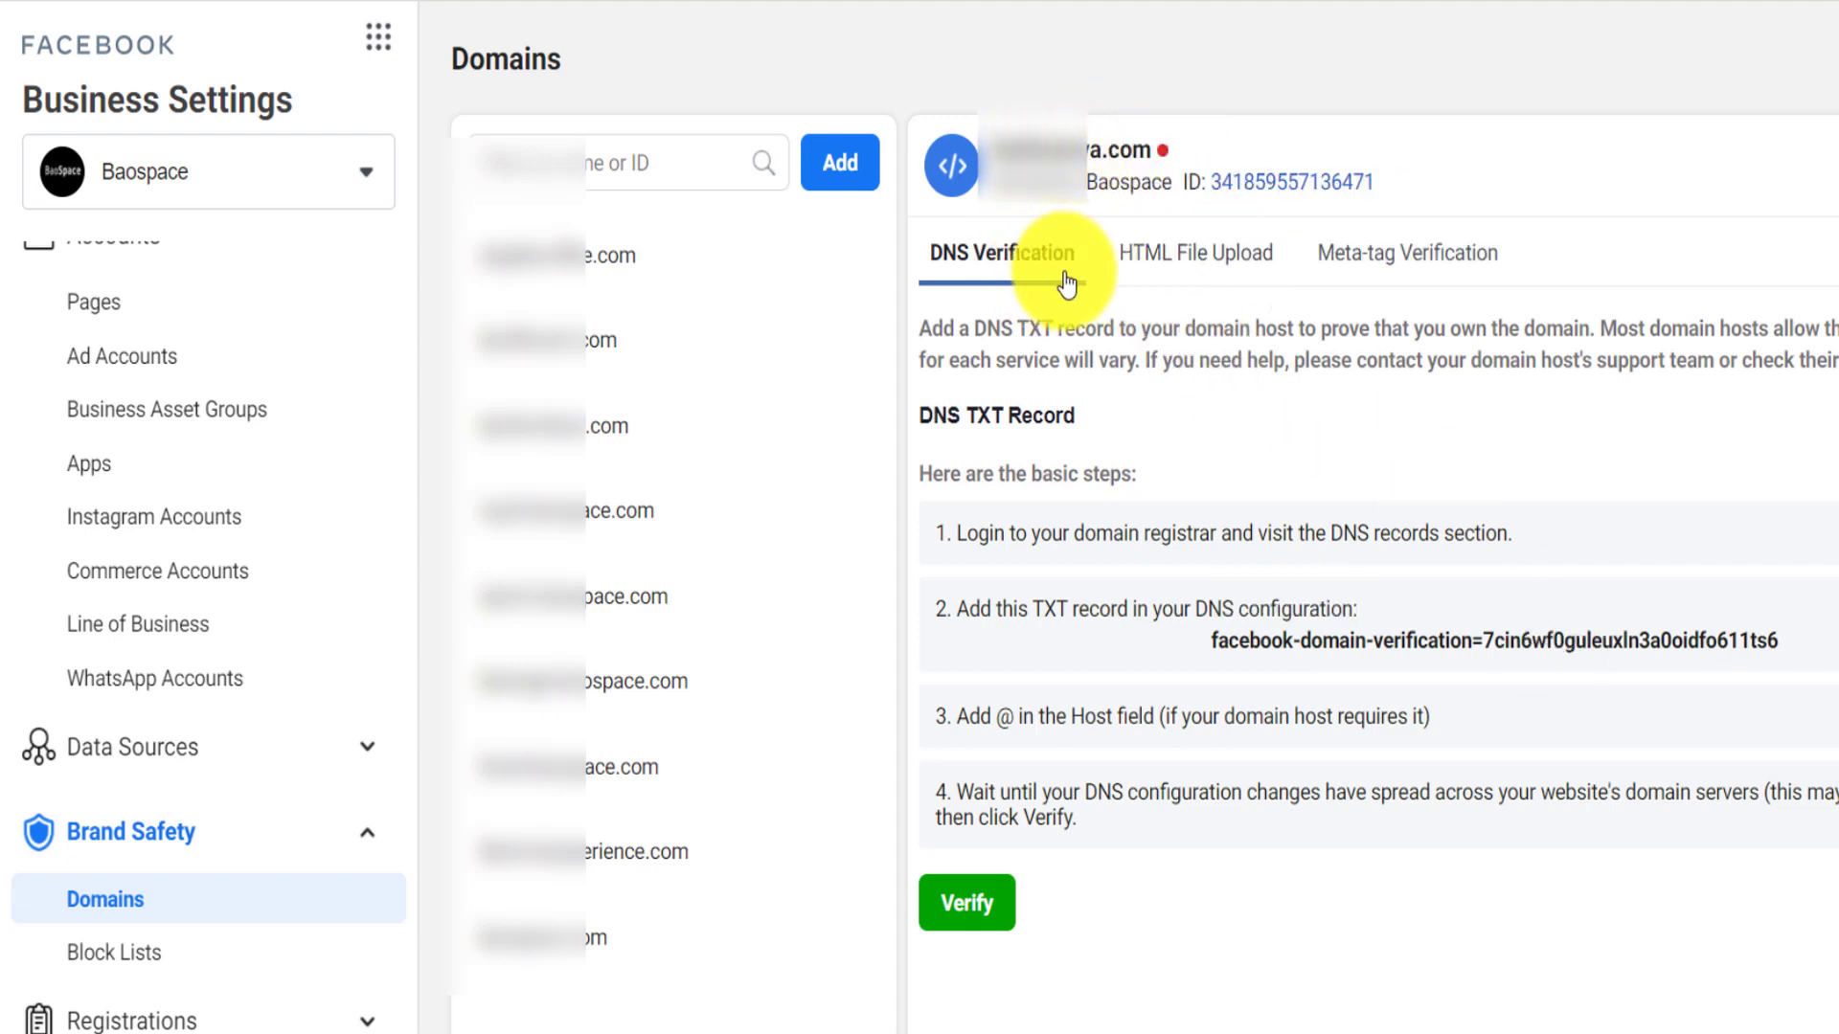
- Review the HTML file upload and meta-tag verification methods for fashionova.com, including the meta-tag for the homepage's head section
left_click(1222, 256)
left_click(1388, 255)
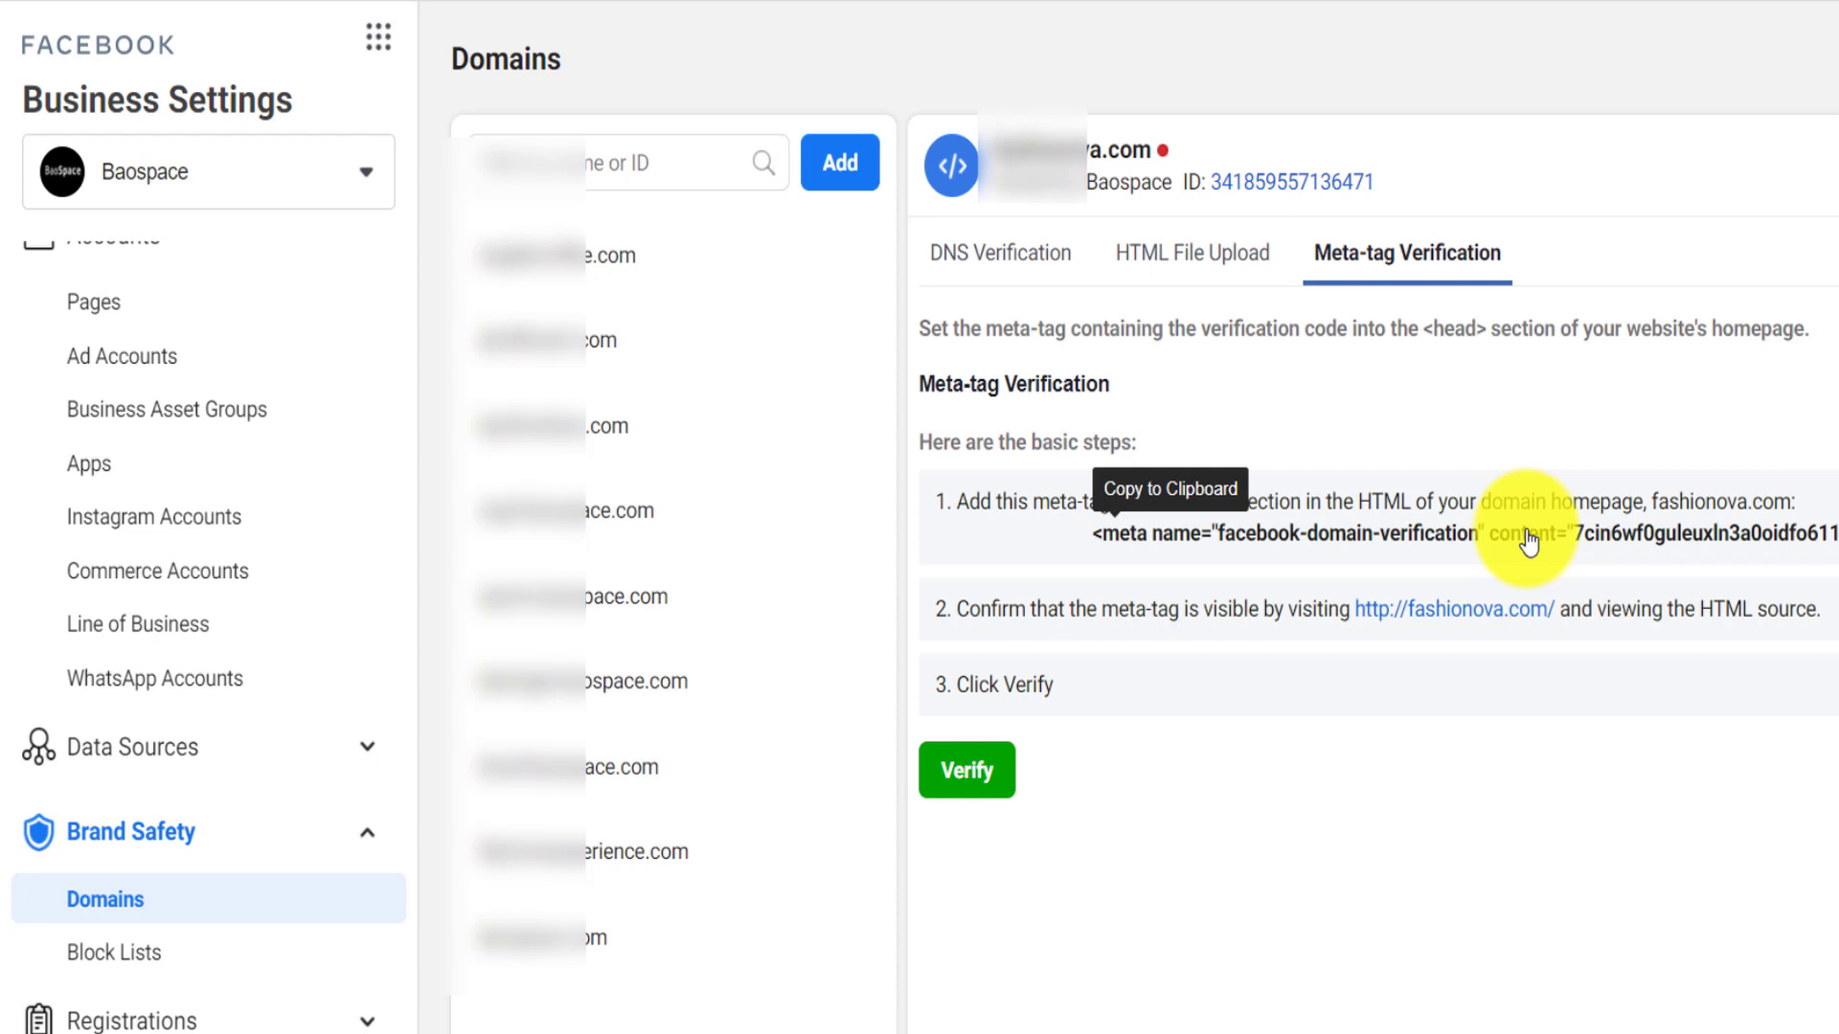
left_click(1252, 553)
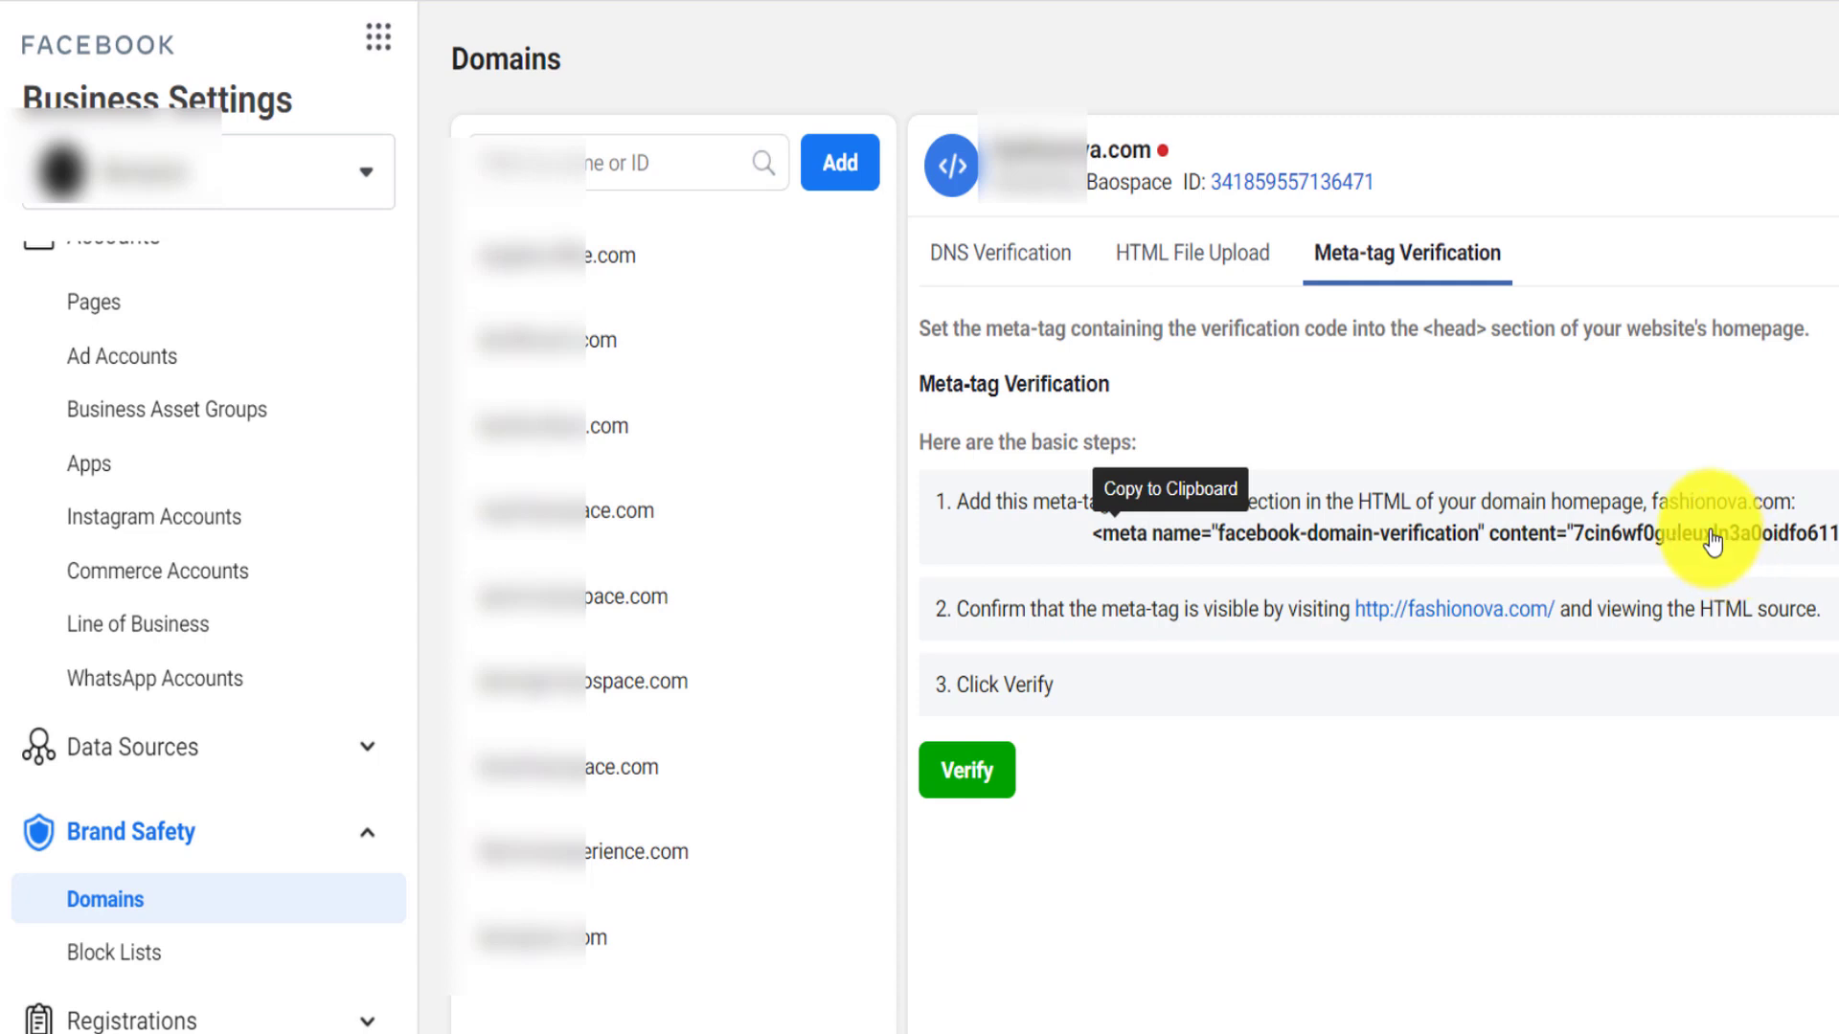
left_click(627, 254)
- Find the Facebook and Instagram Shop tutorial among the YouTube channel's uploads
mouse_move(1188, 153)
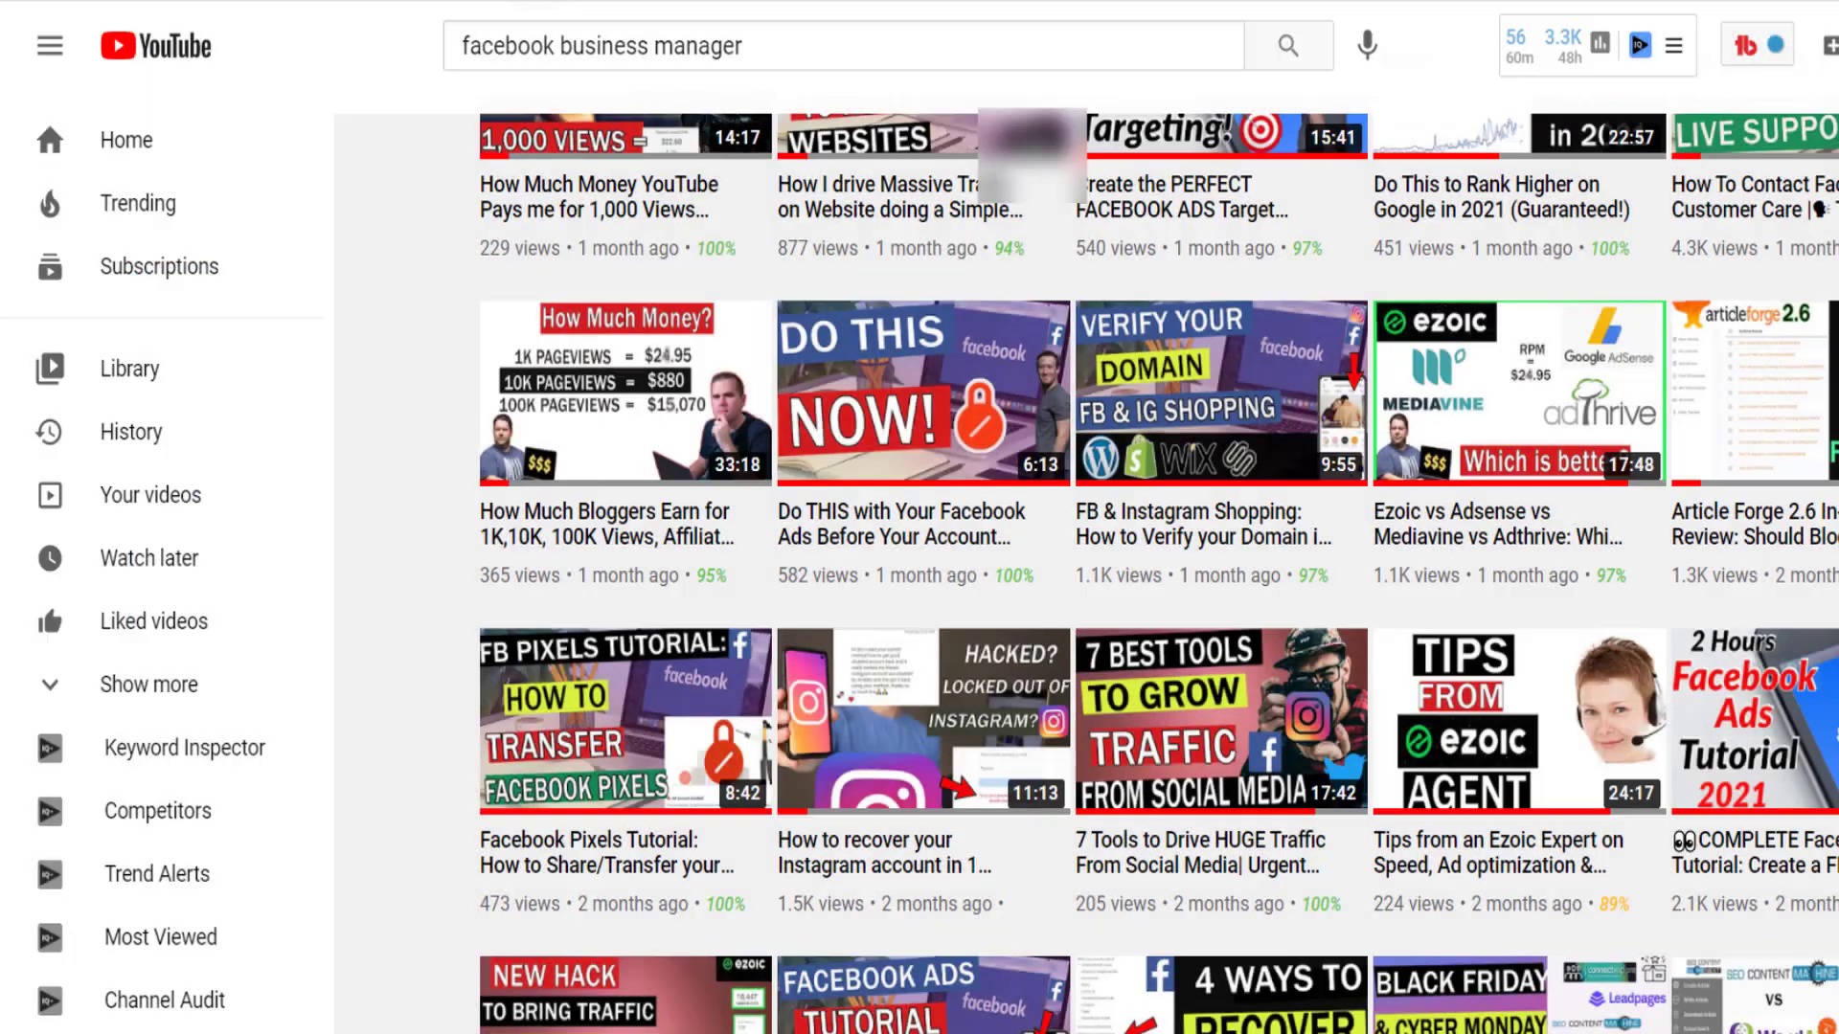
scroll(1431, 667, "down", 5)
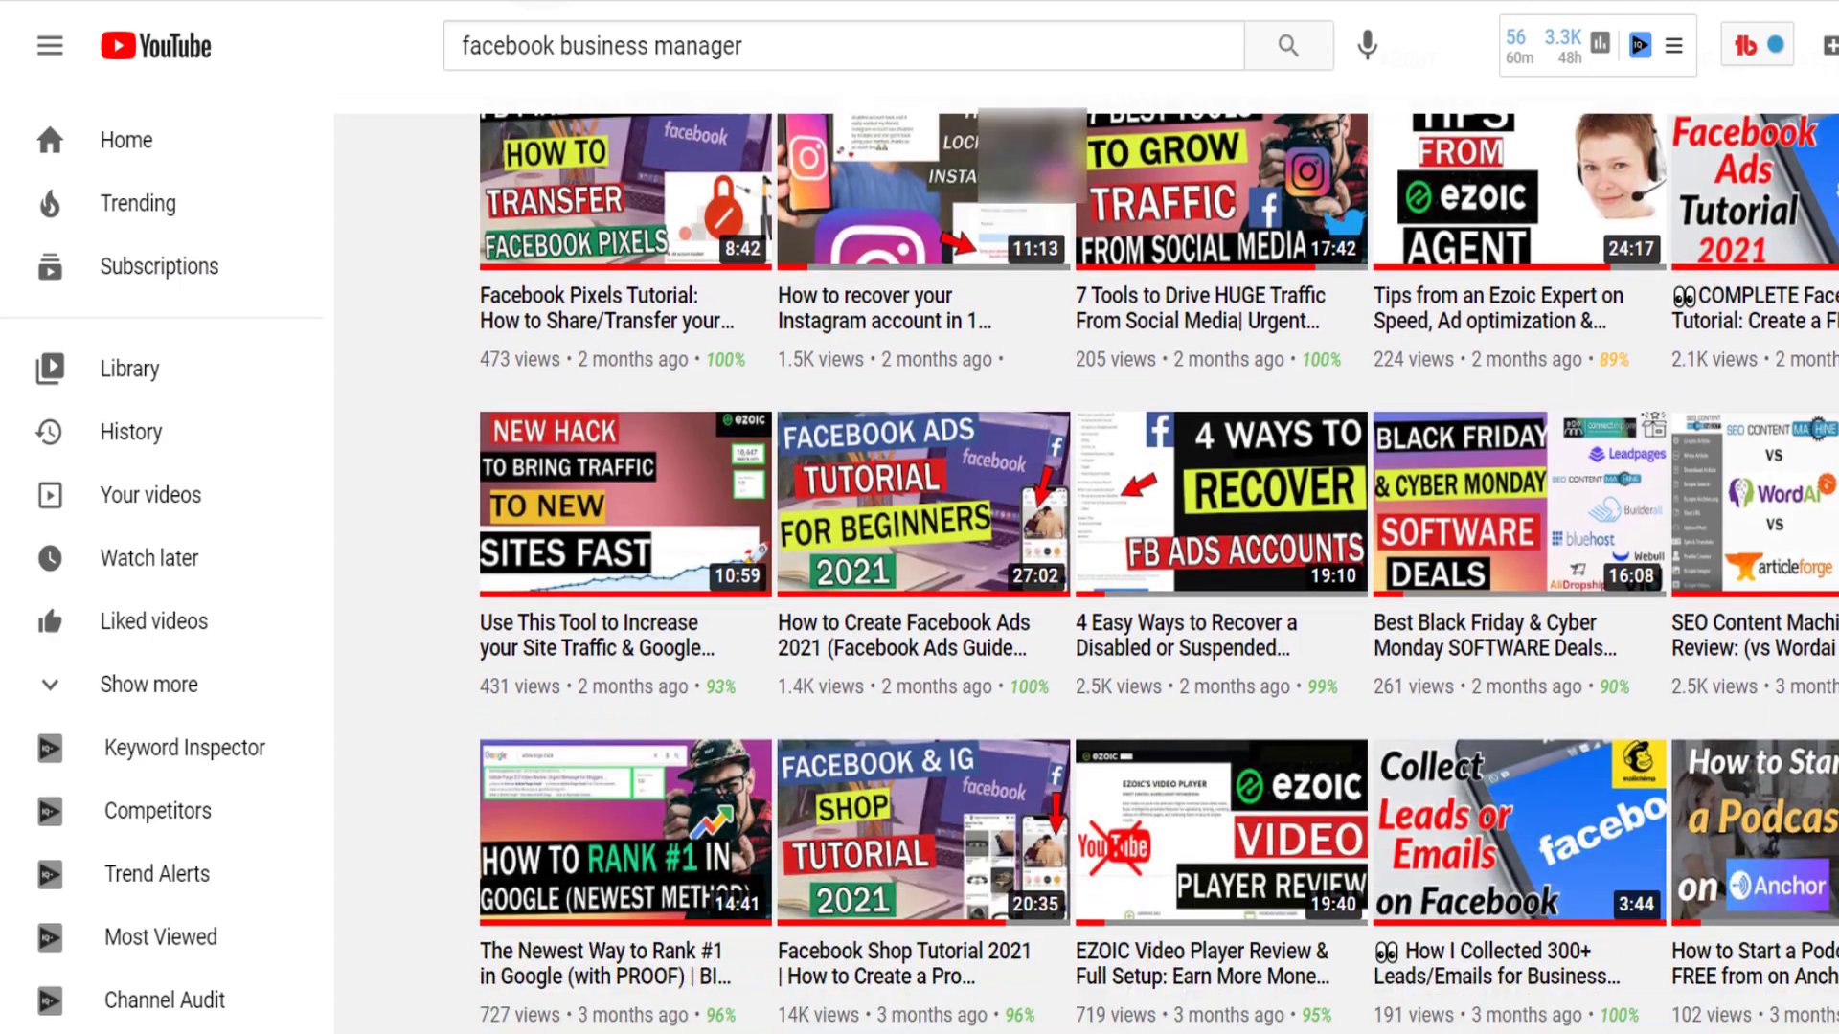
mouse_move(848, 776)
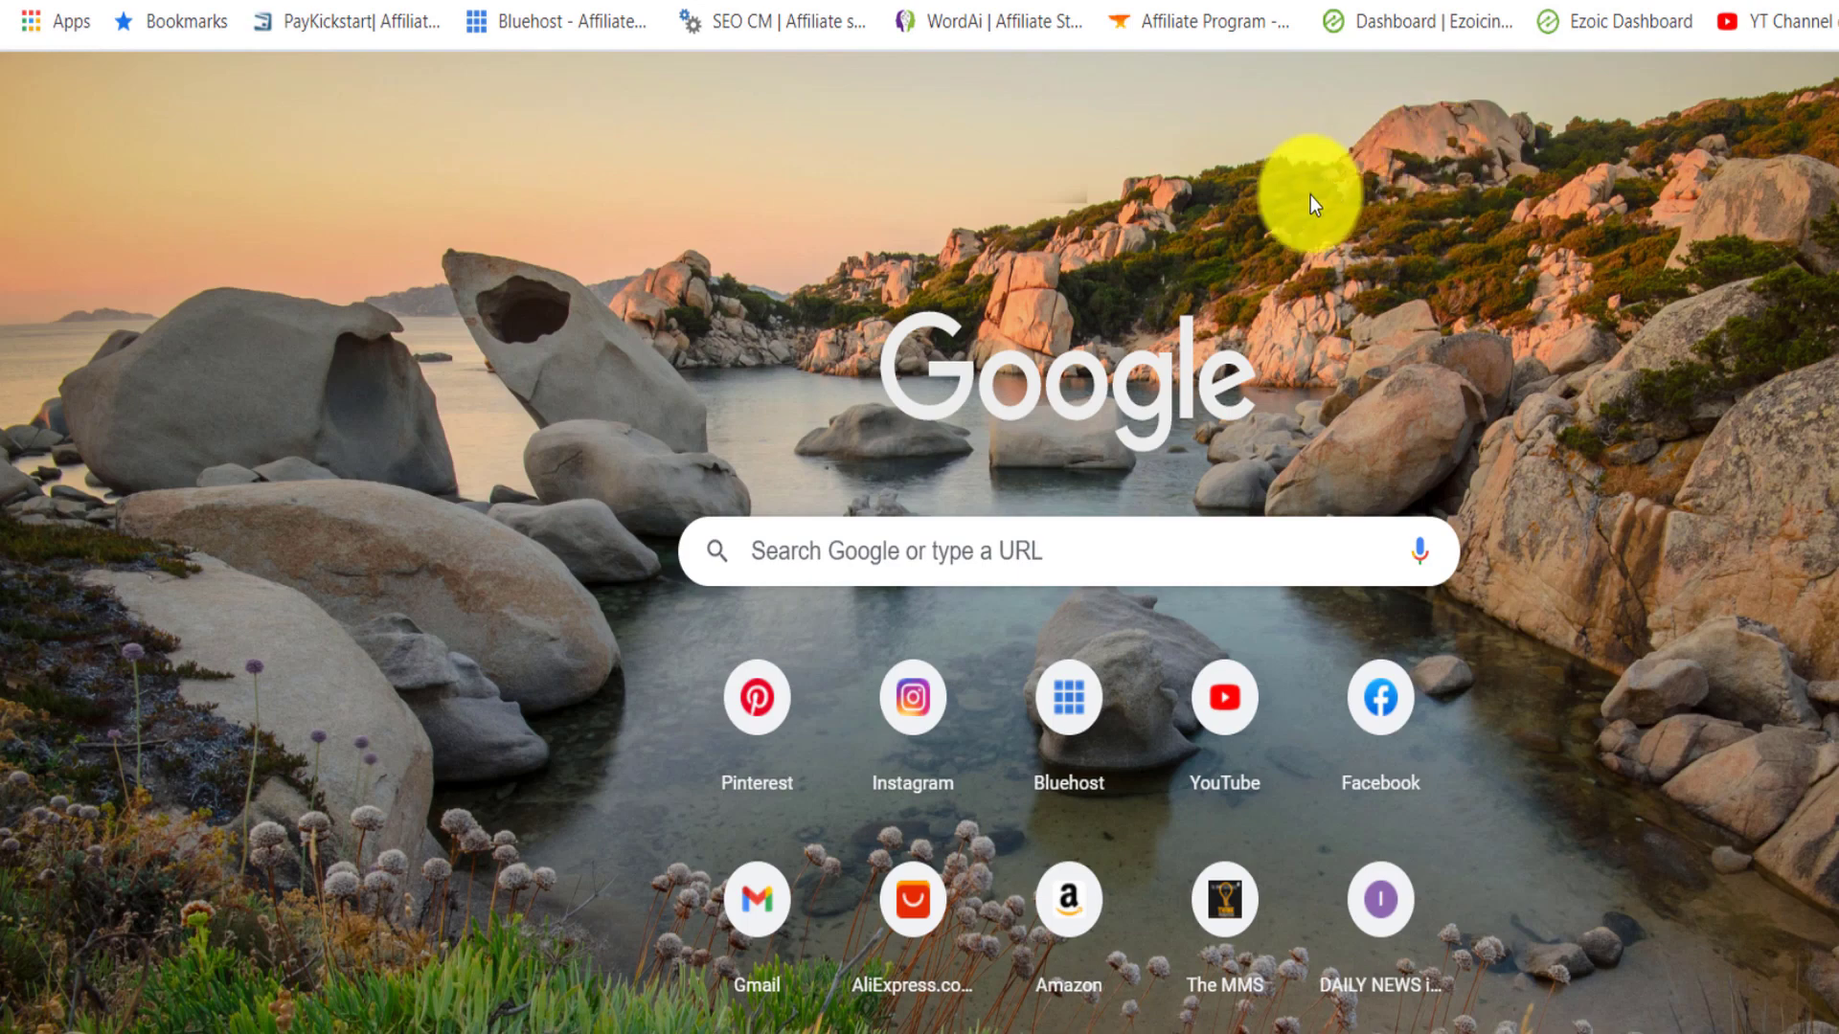
- Search Google for "facebook creator studio monetization"
left_click(908, 547)
type("f")
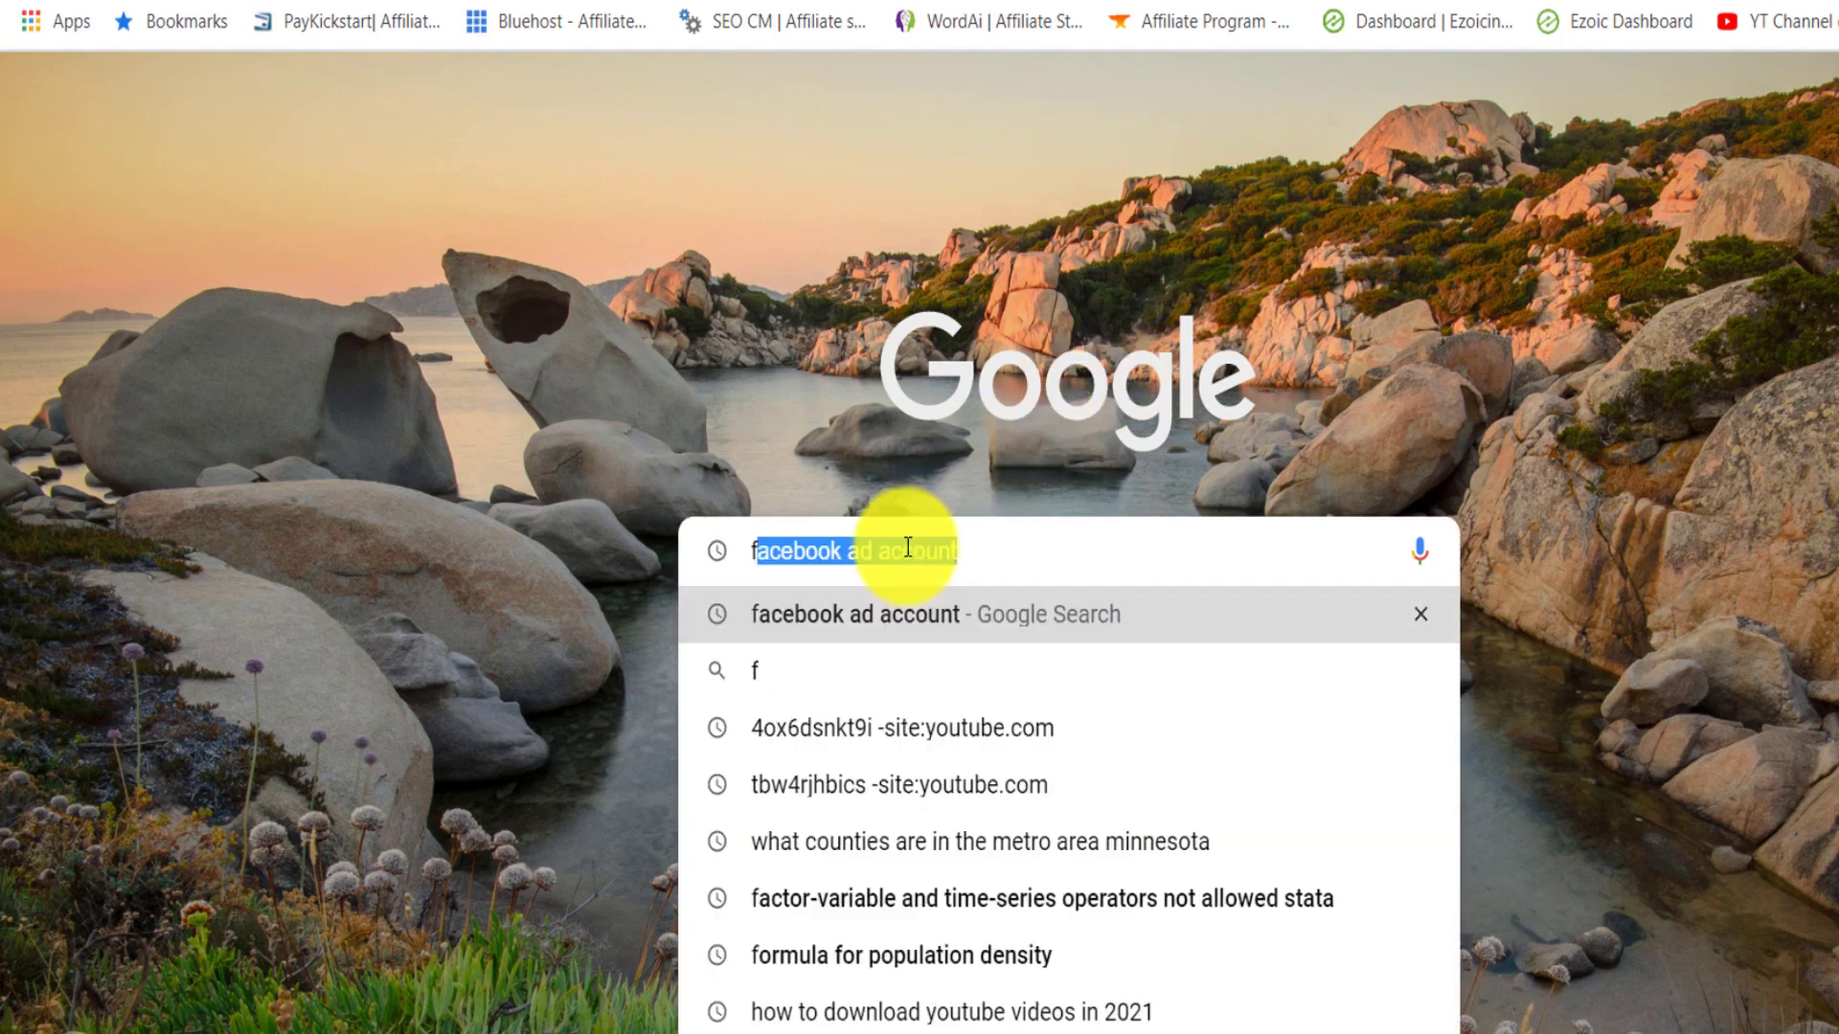
type("acebook")
type(" c")
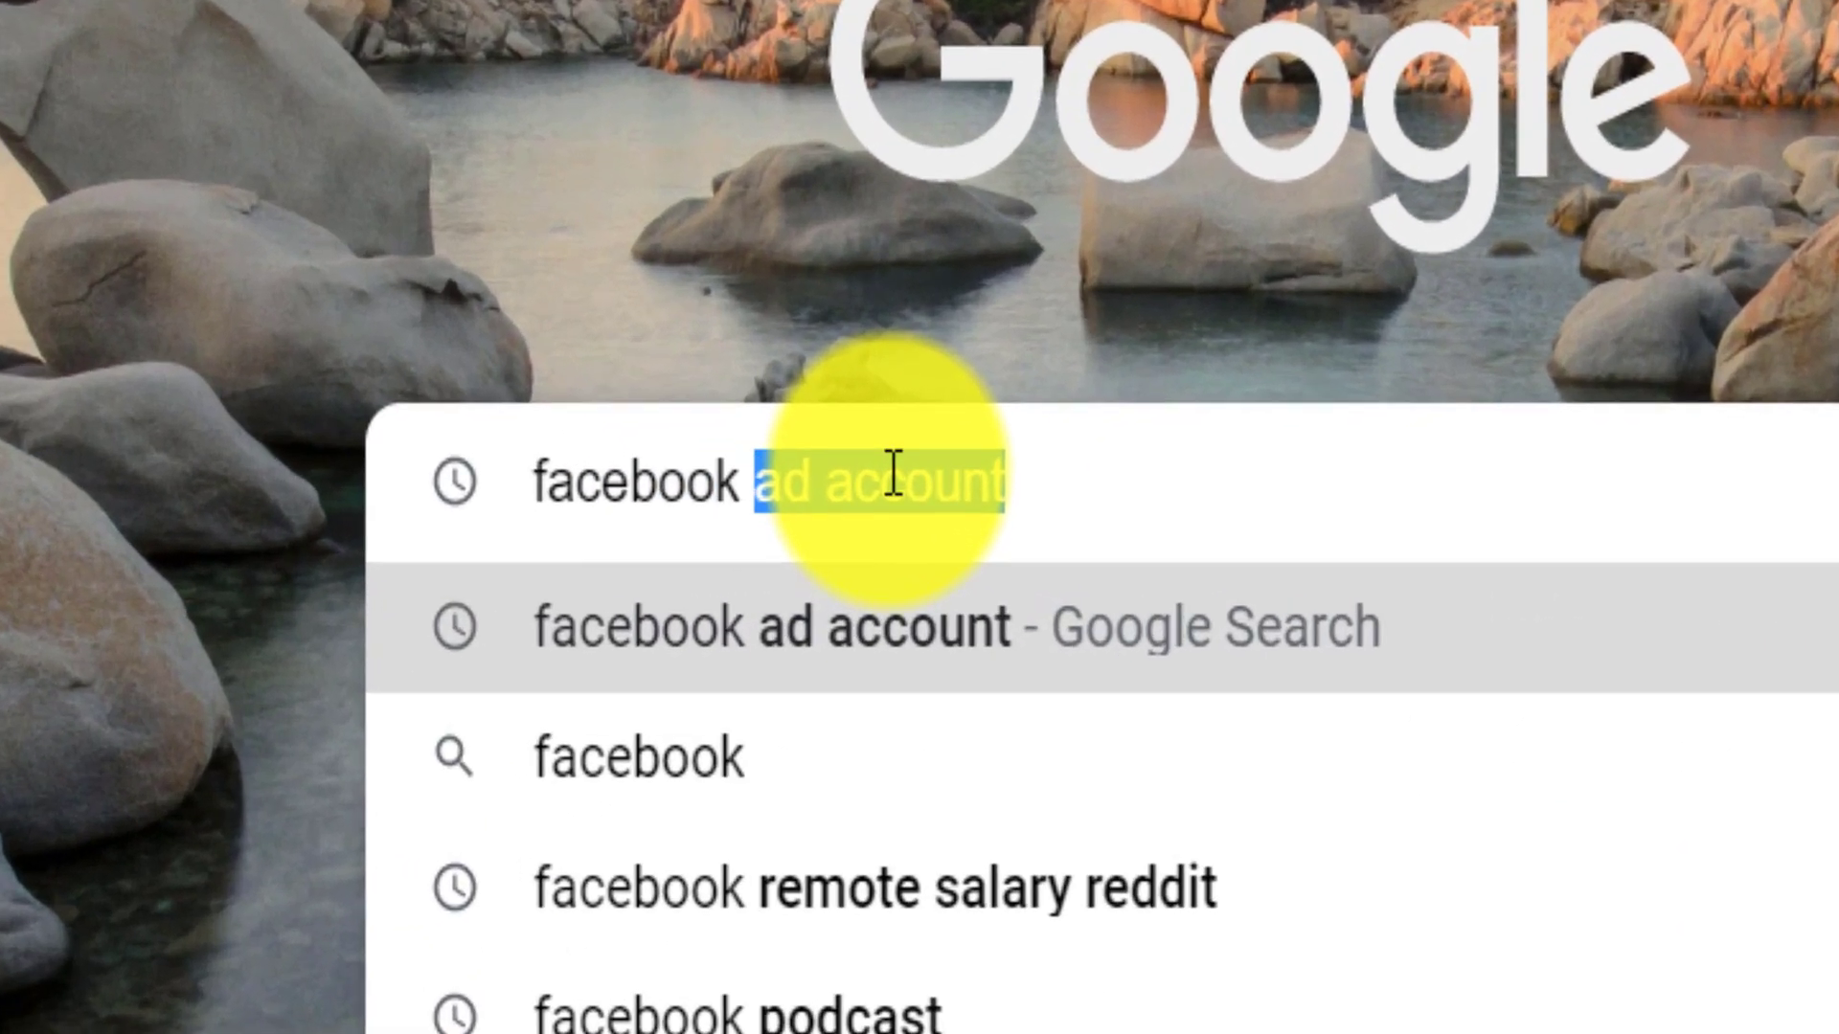
type("crea")
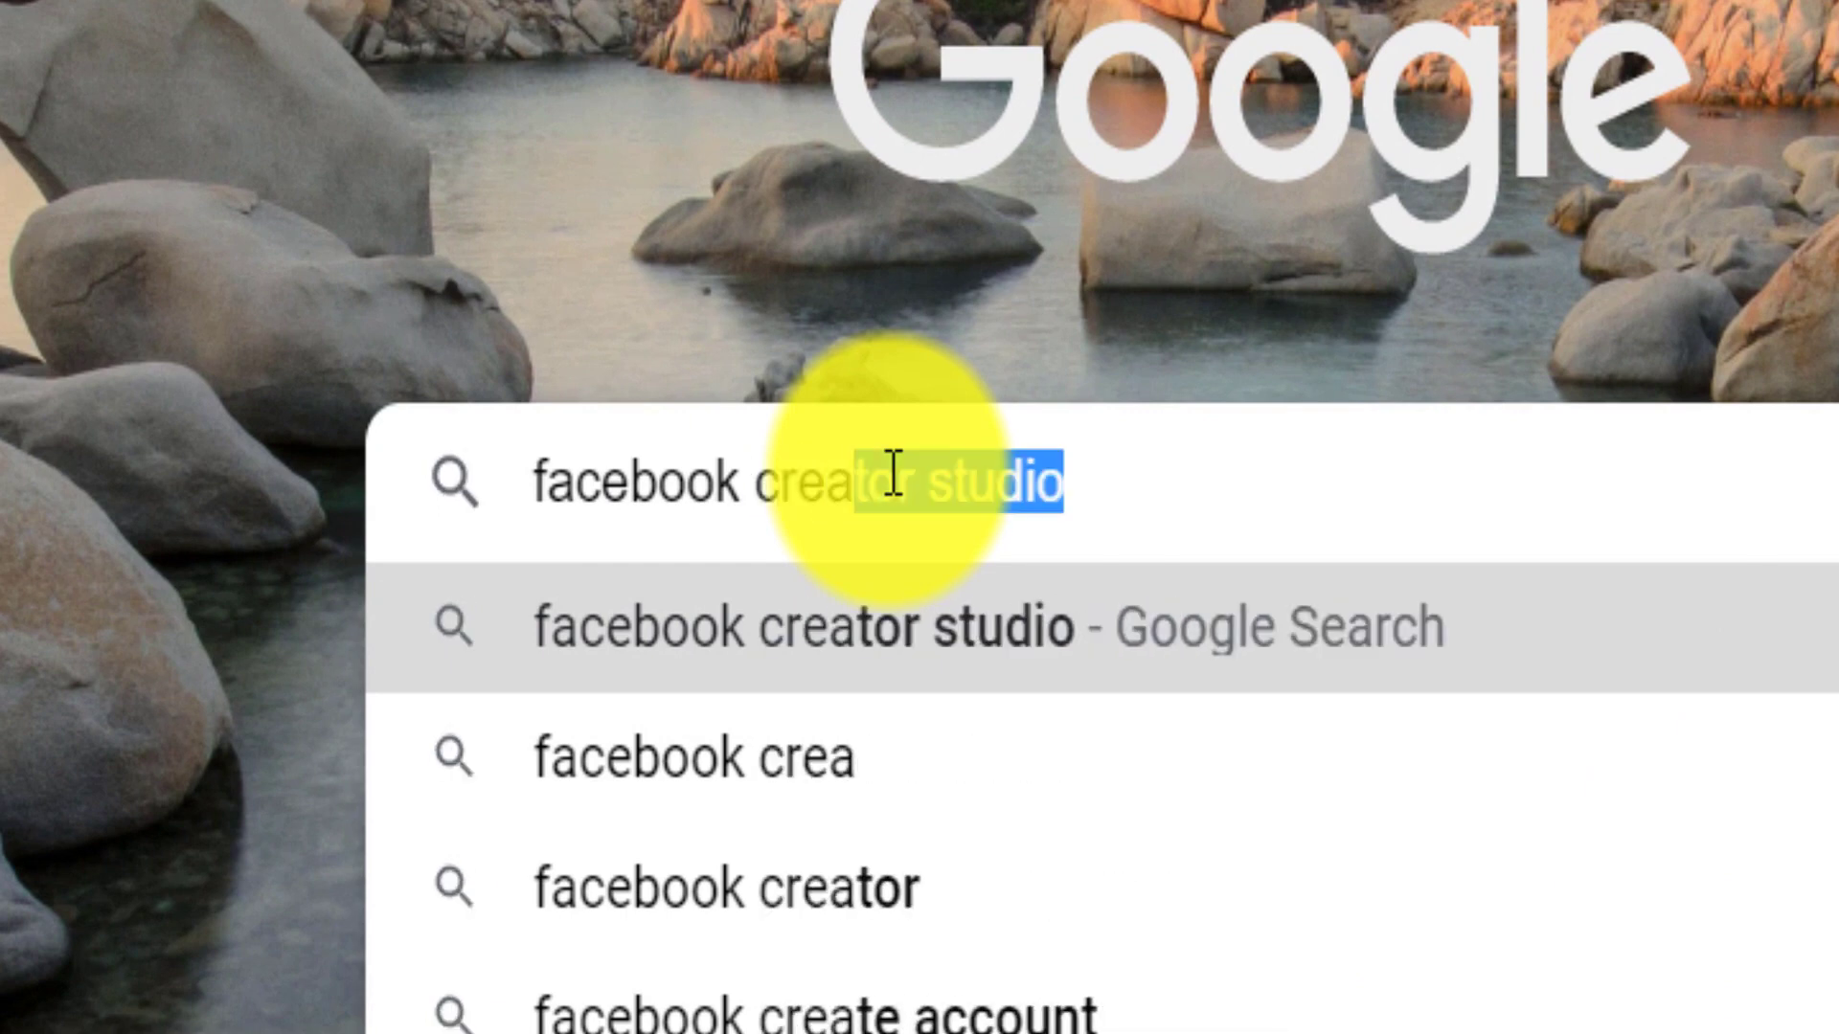
type("t")
key("Right")
type("mone")
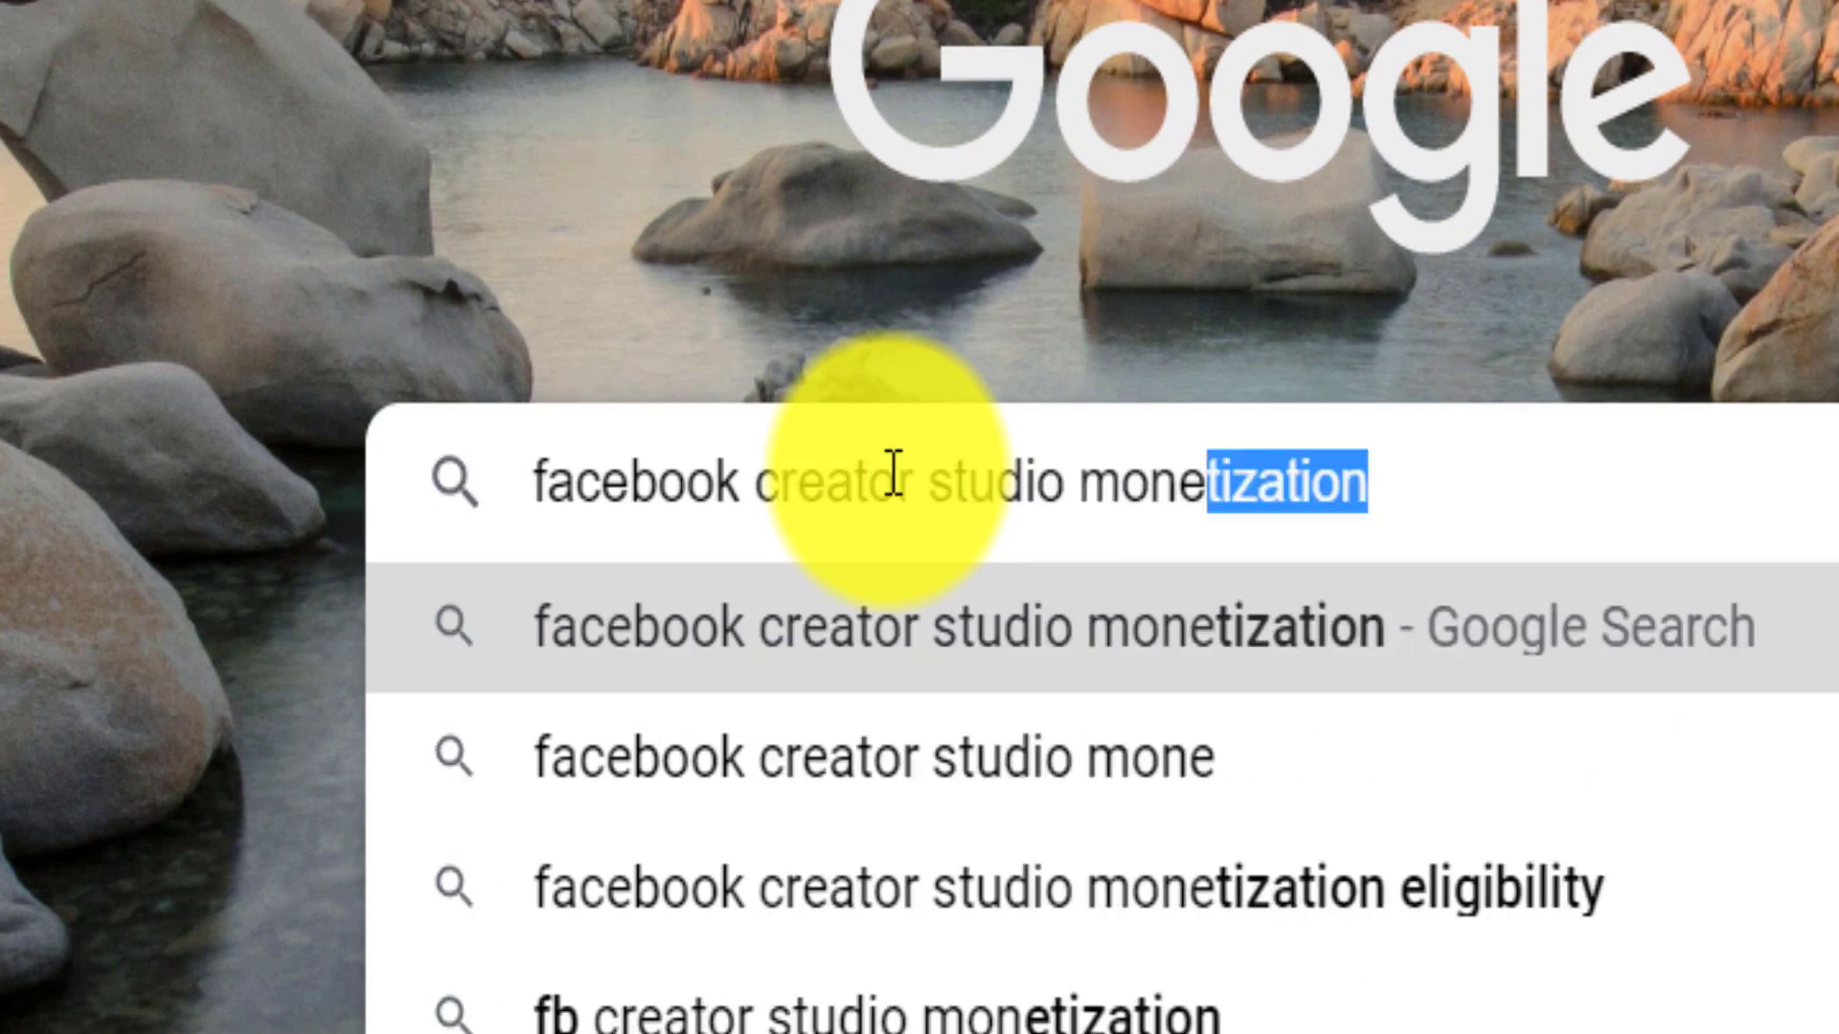
key("Return")
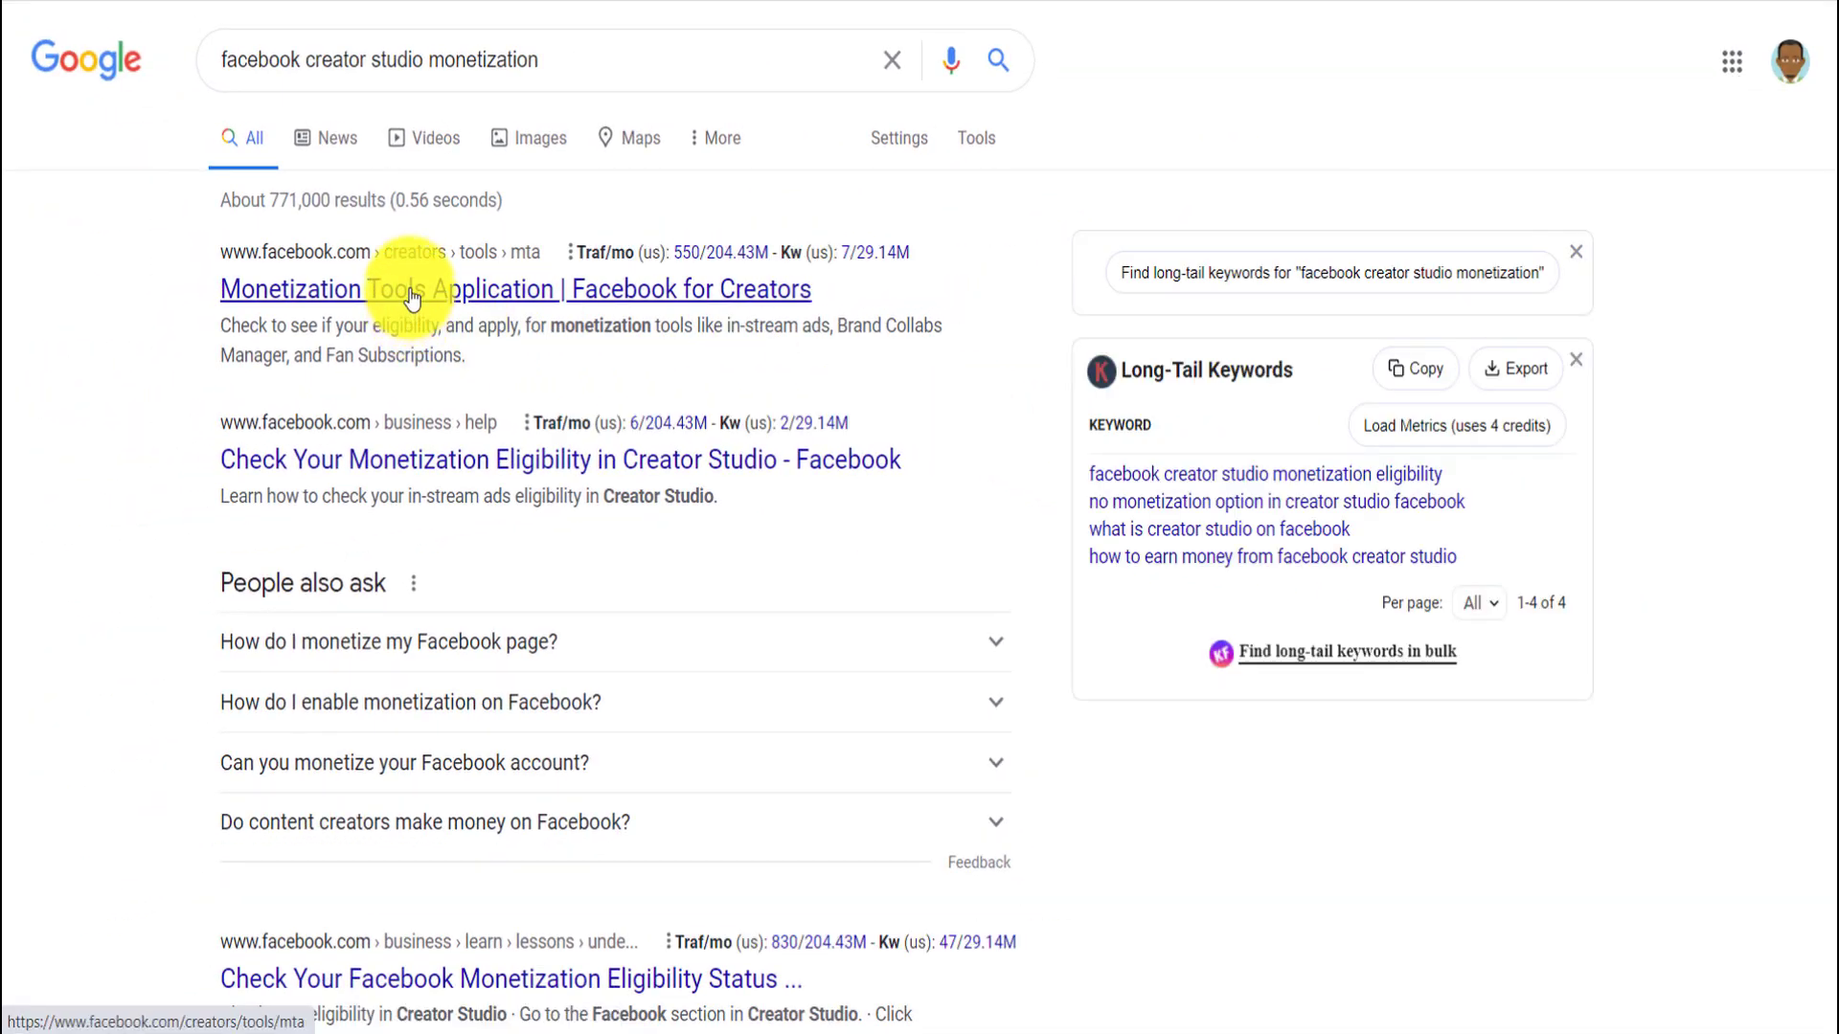
- Open the Monetization Tools Application page of Facebook for Creators and check the listed Pages under Check Eligibility and Apply
left_click(407, 296)
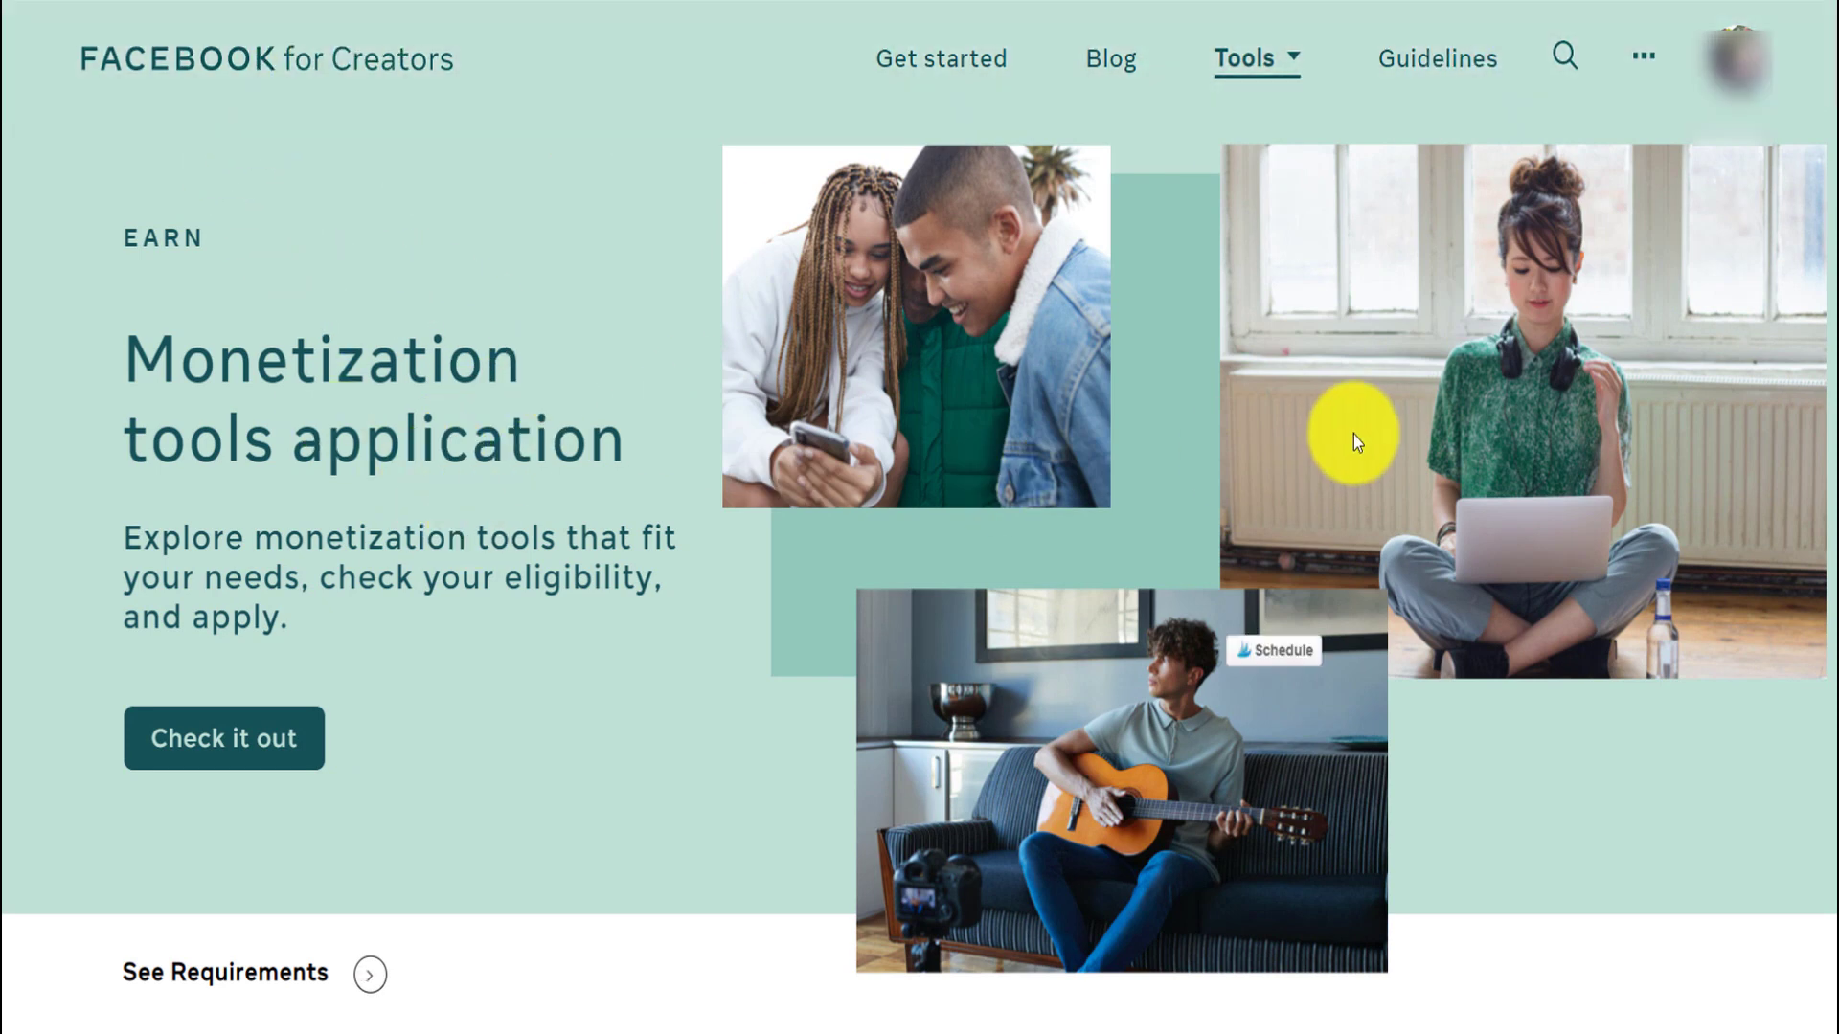
left_click_drag(1830, 115, 1818, 381)
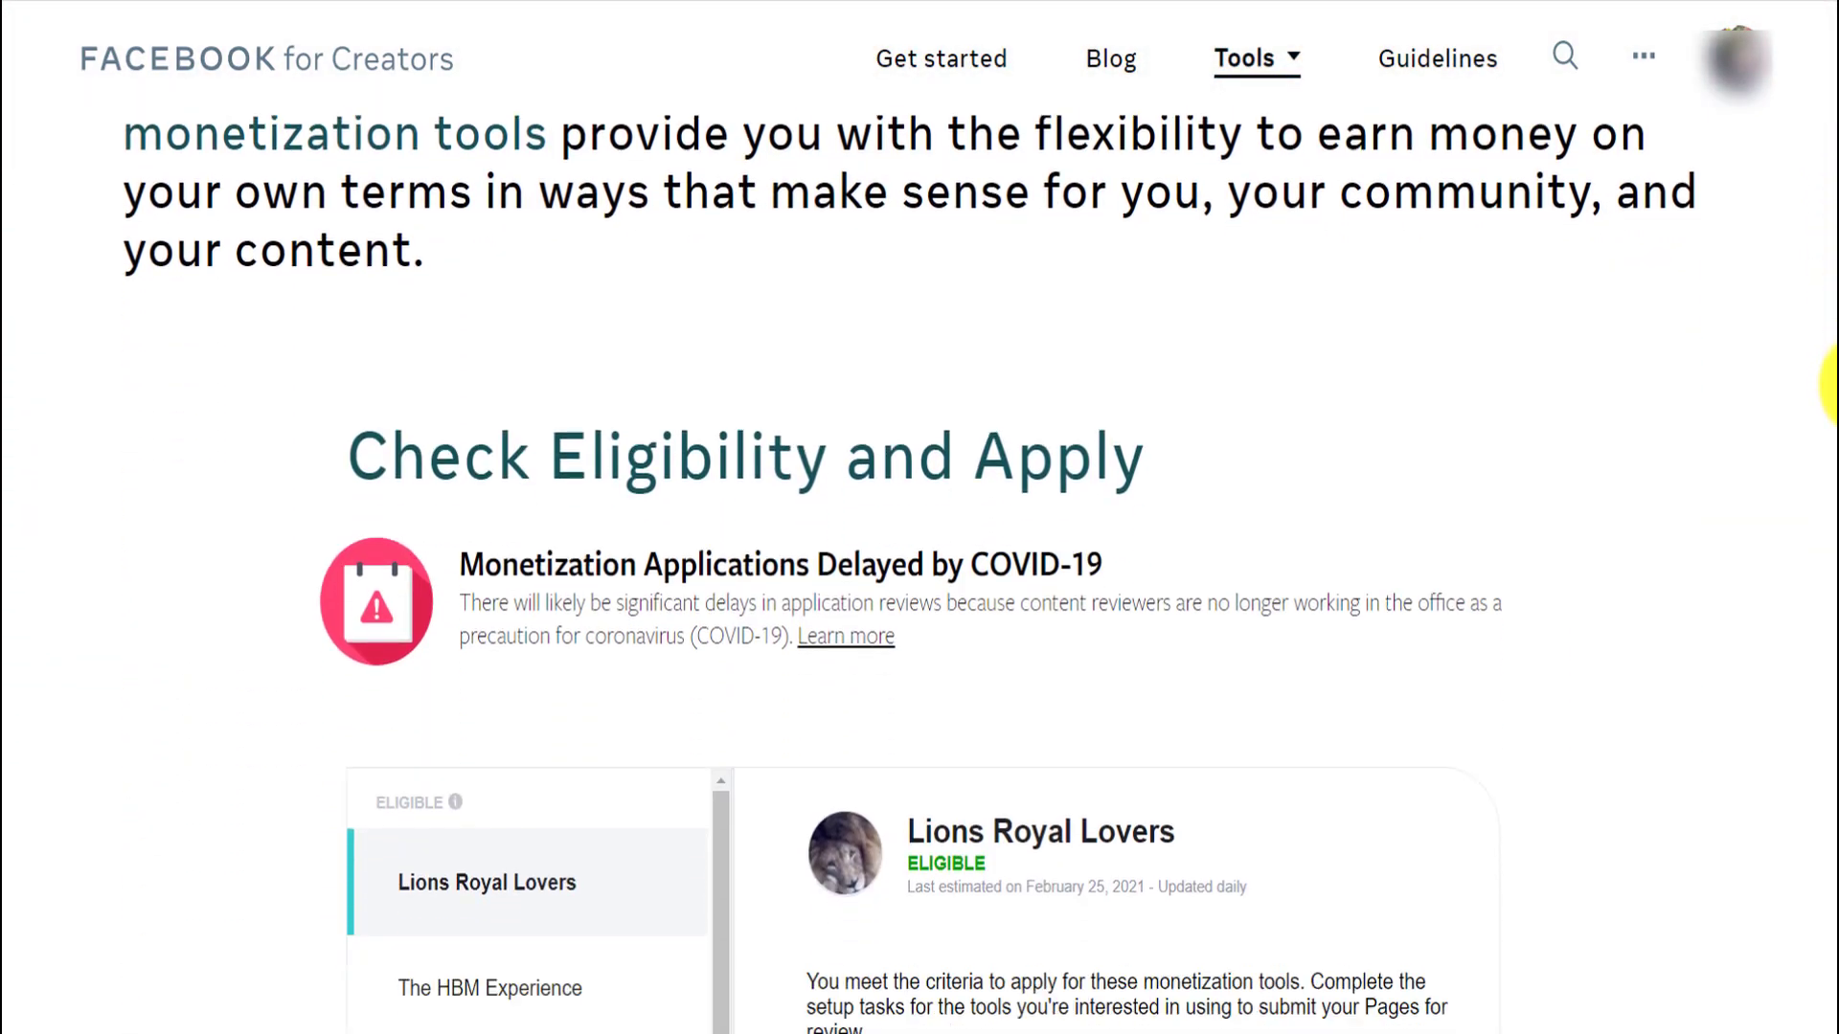
left_click_drag(349, 316, 1243, 295)
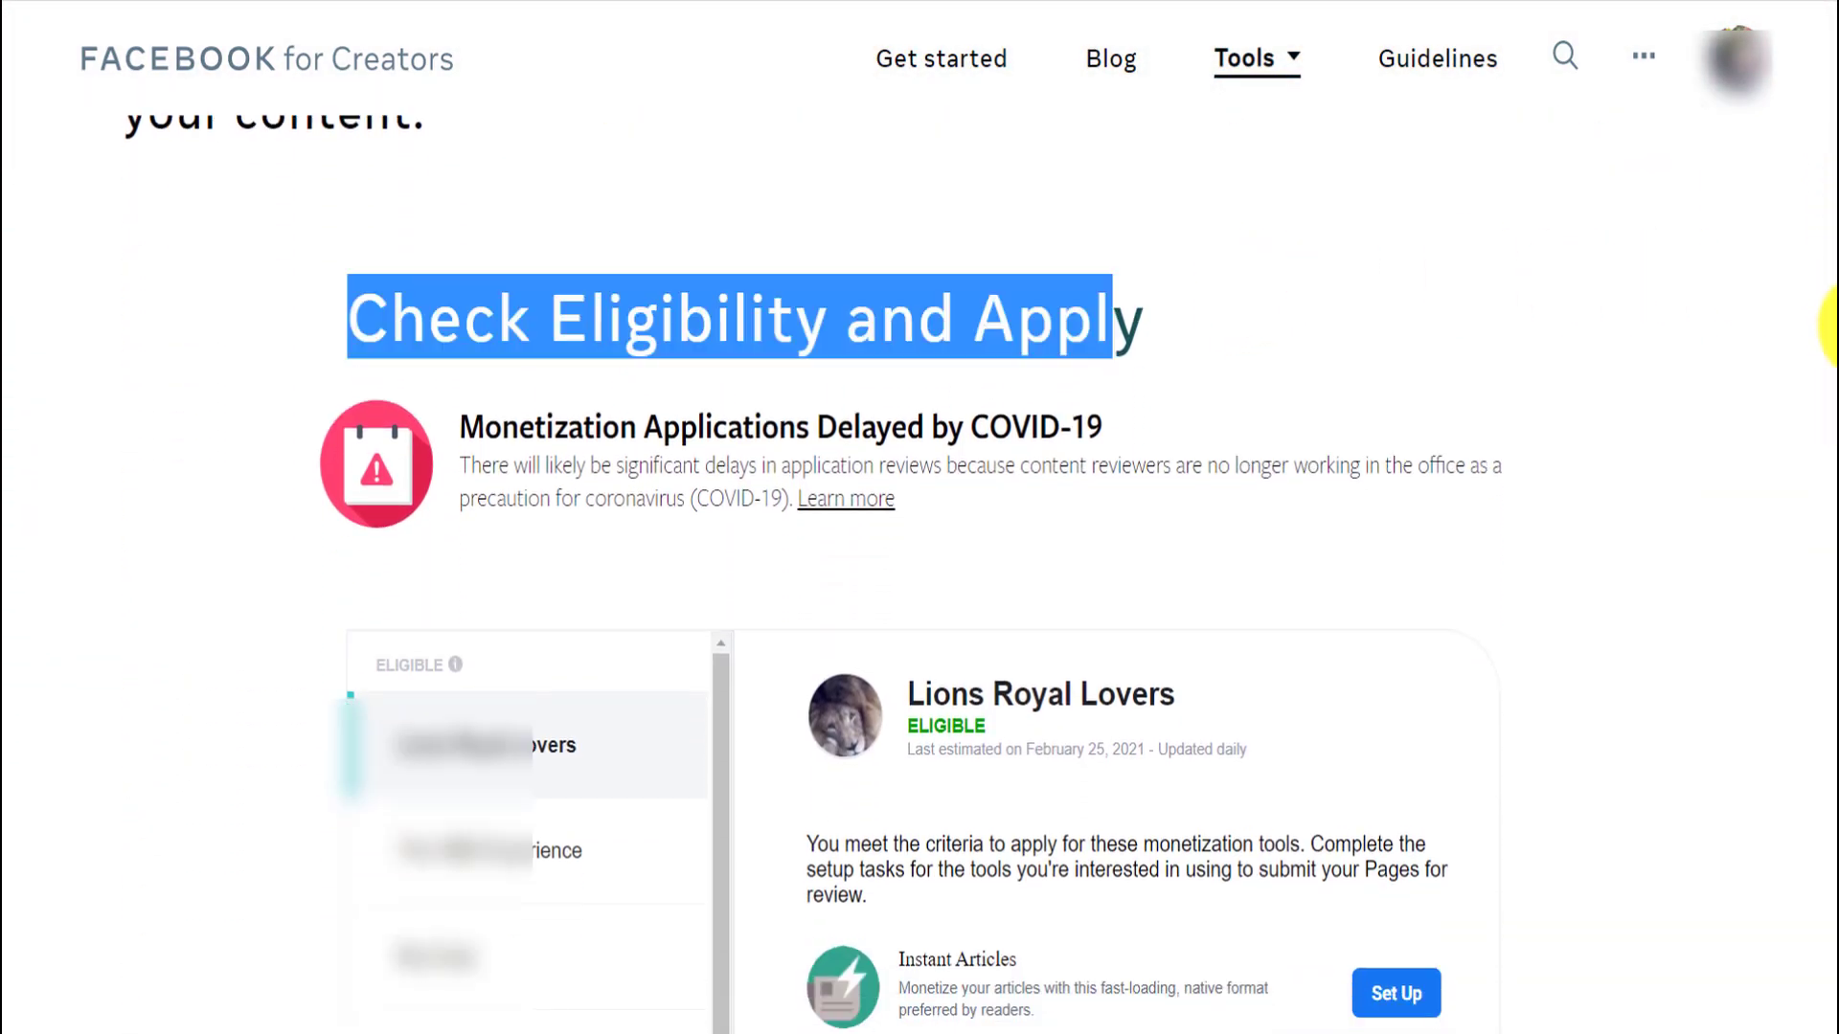
left_click_drag(1832, 321, 1831, 410)
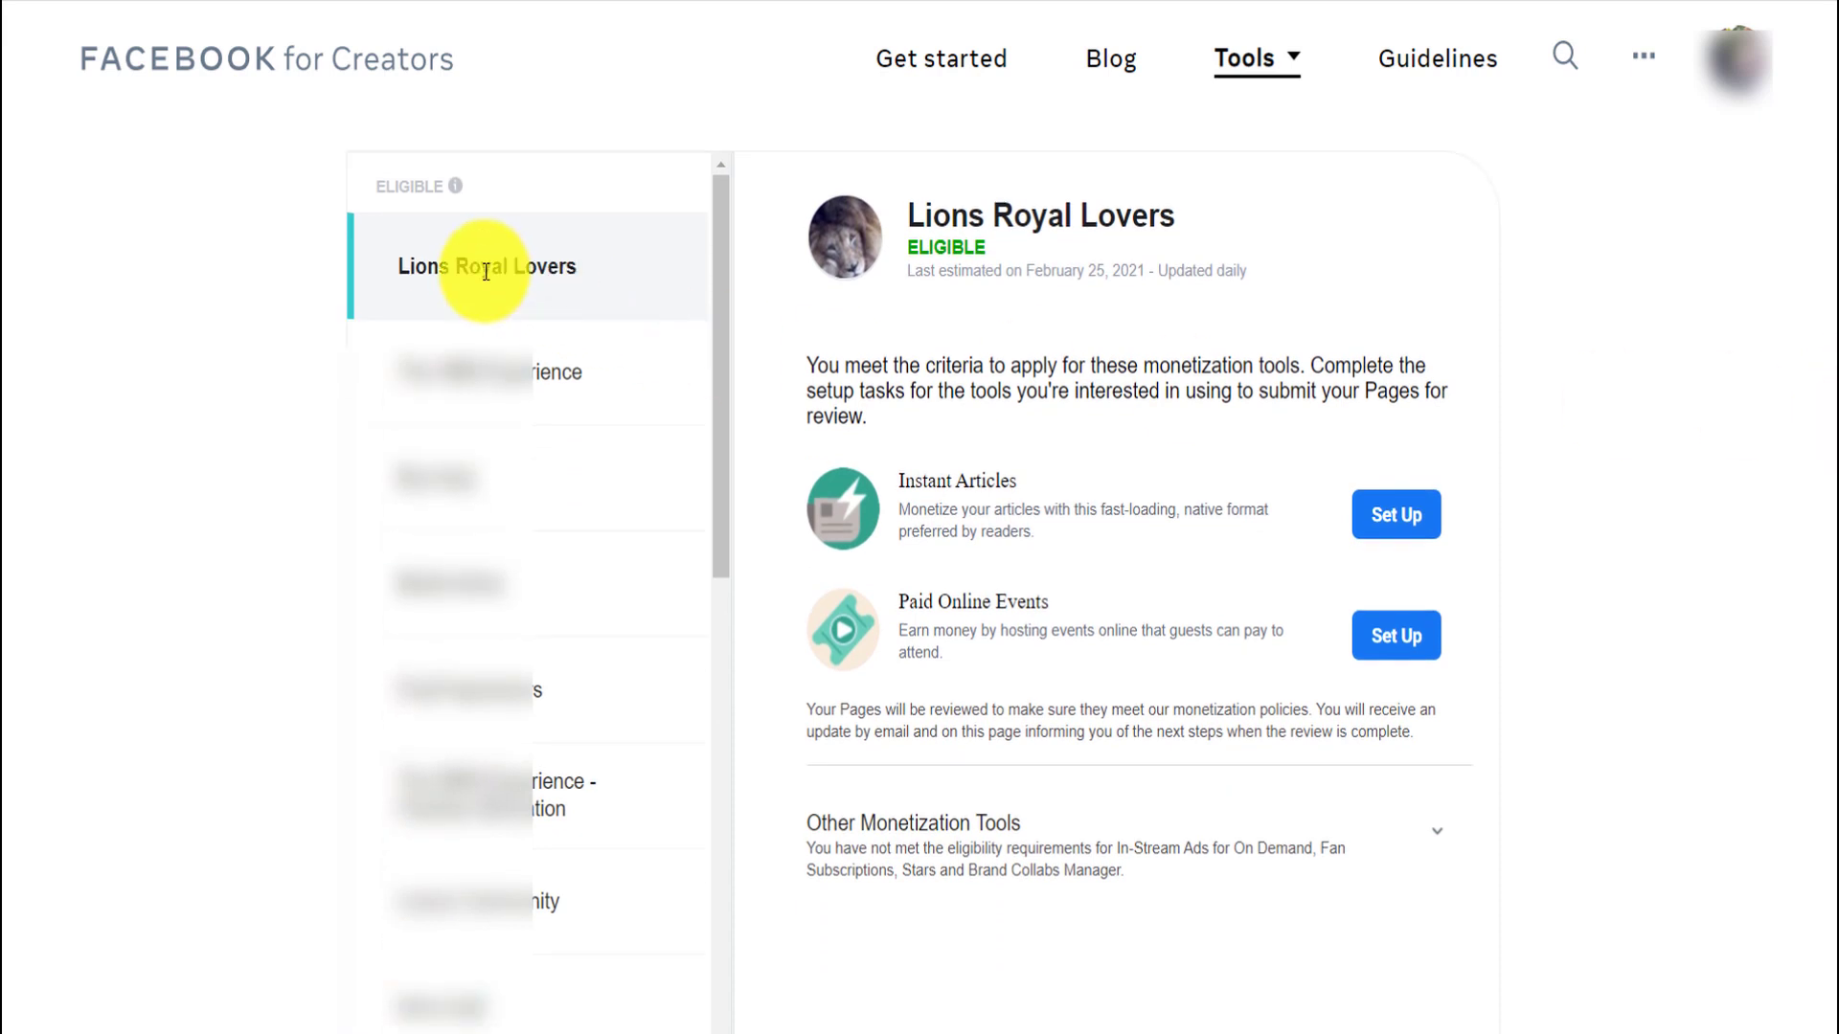
left_click_drag(720, 279, 645, 217)
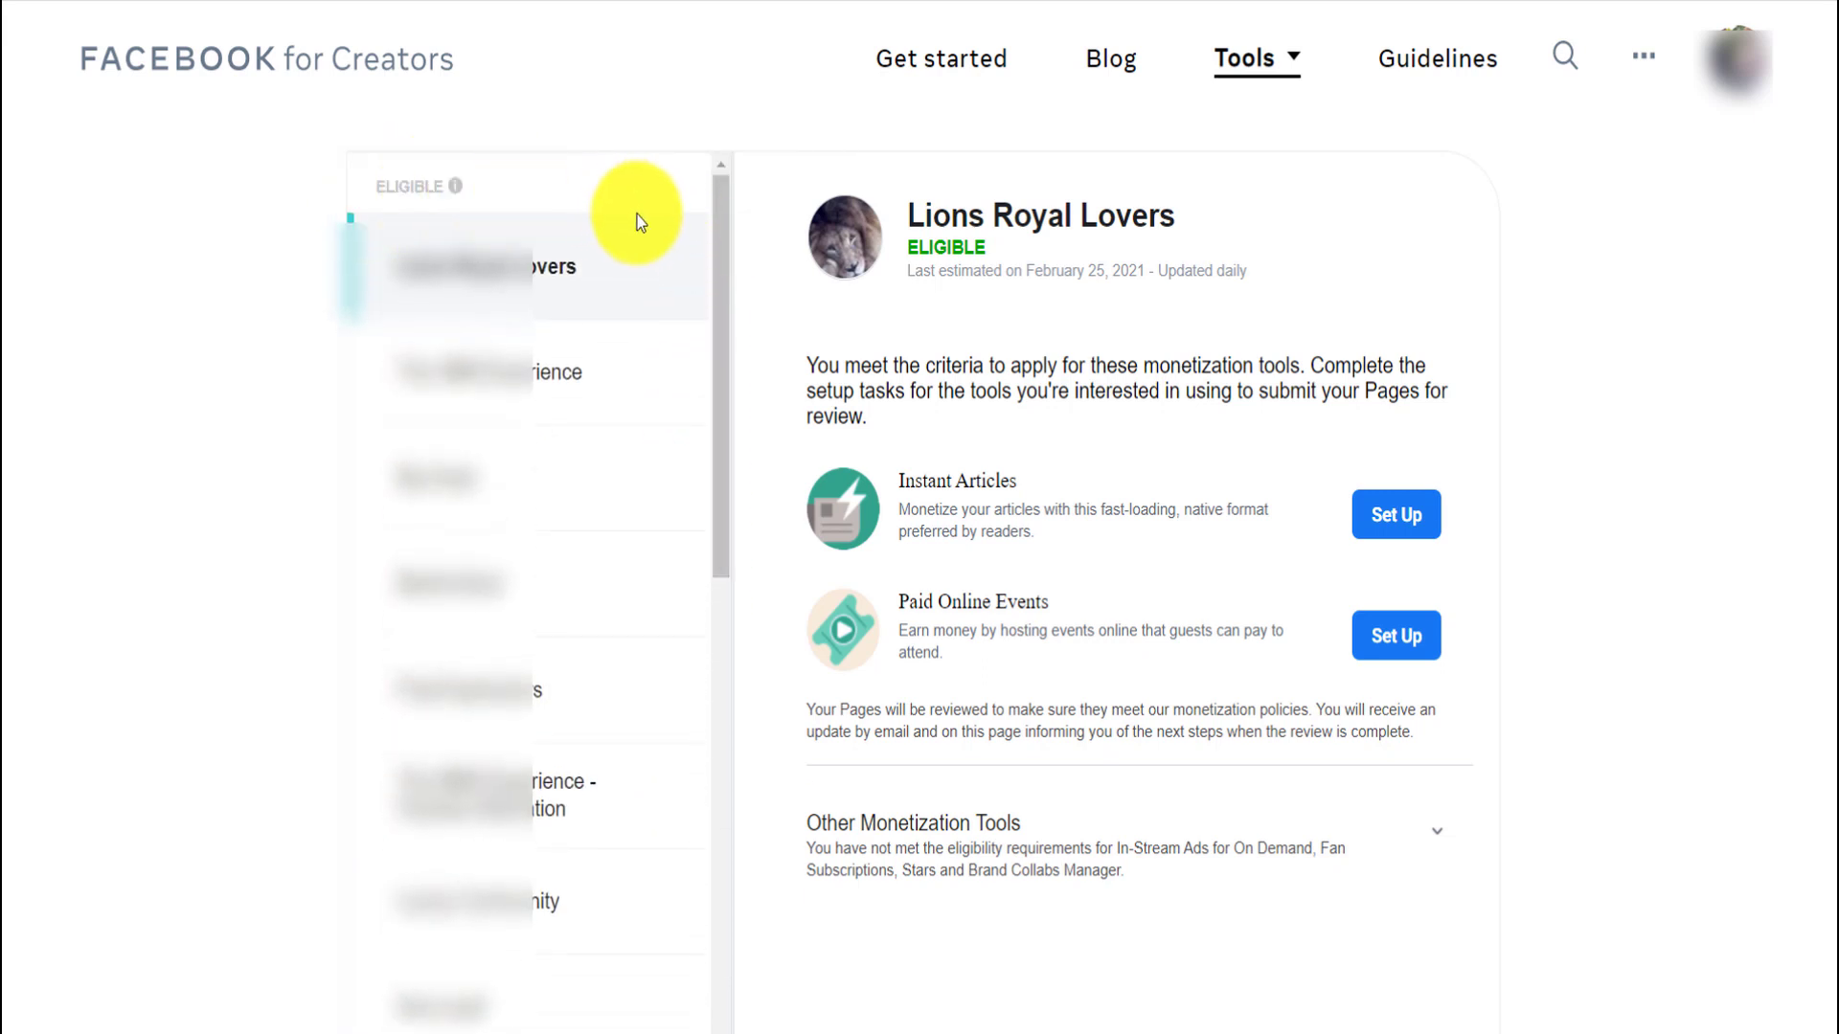
left_click_drag(718, 226, 751, 619)
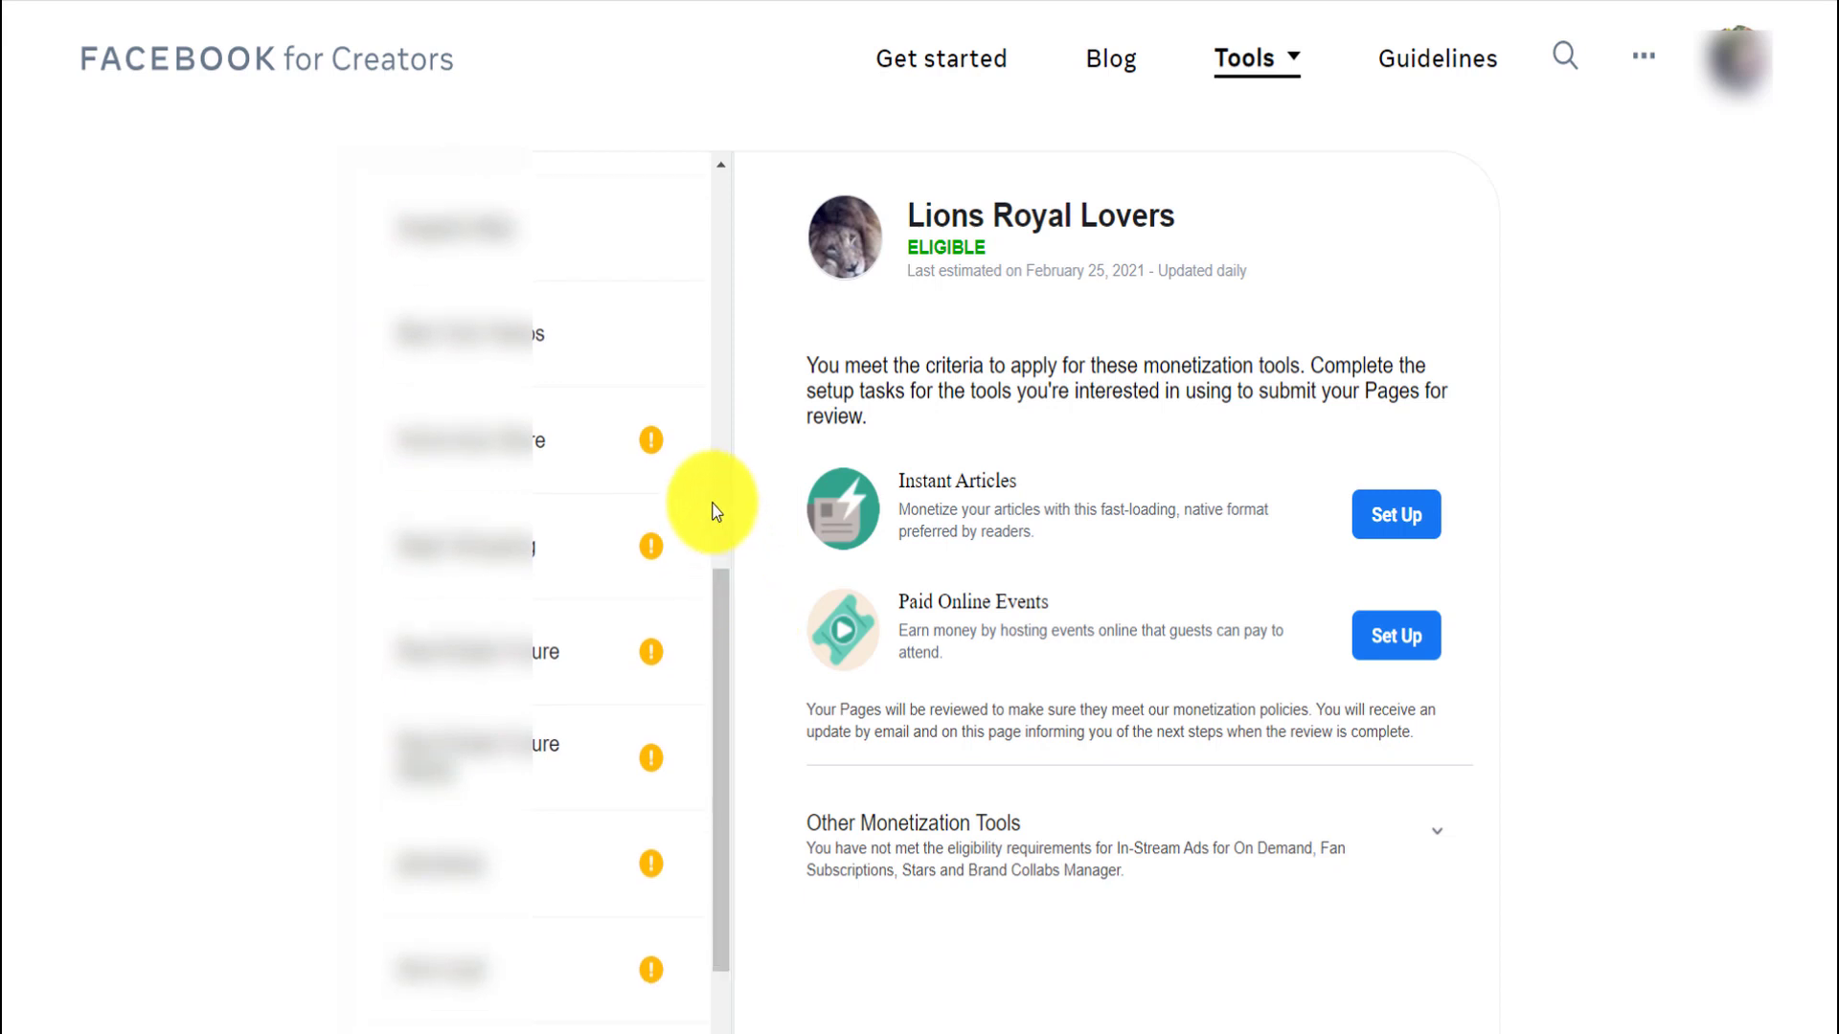